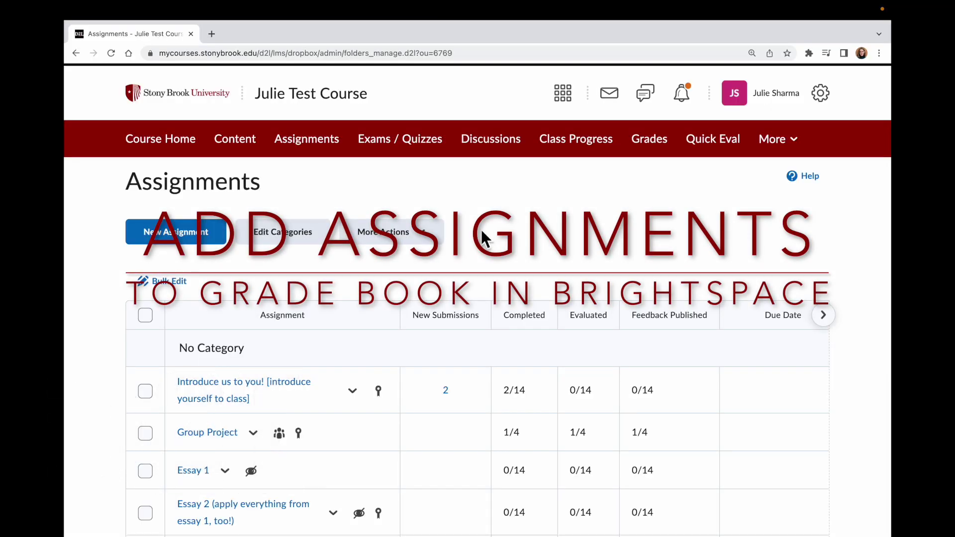
Review the course's Manage Grades list of grade items and their associations.
scroll(510, 311, down, 1)
scroll(509, 312, down, 2)
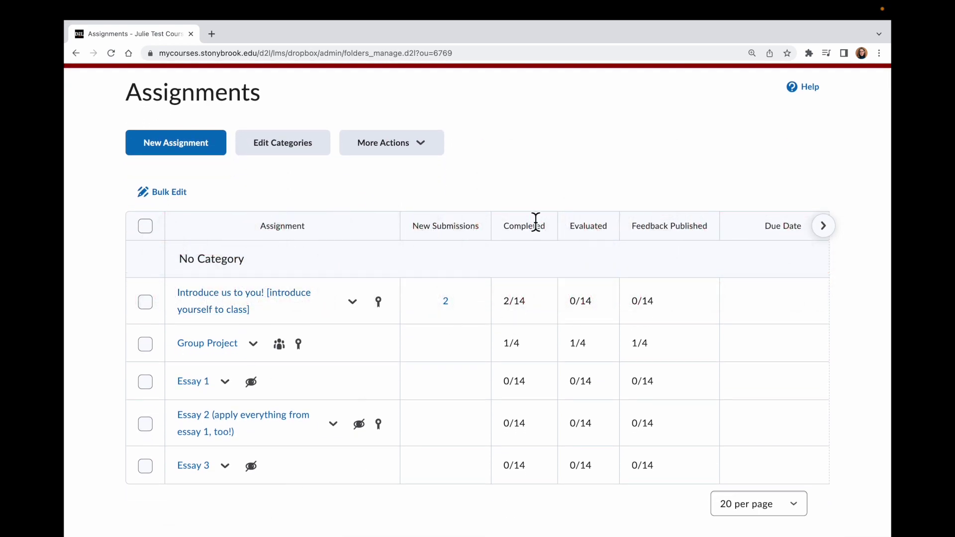
scroll(567, 190, up, 1)
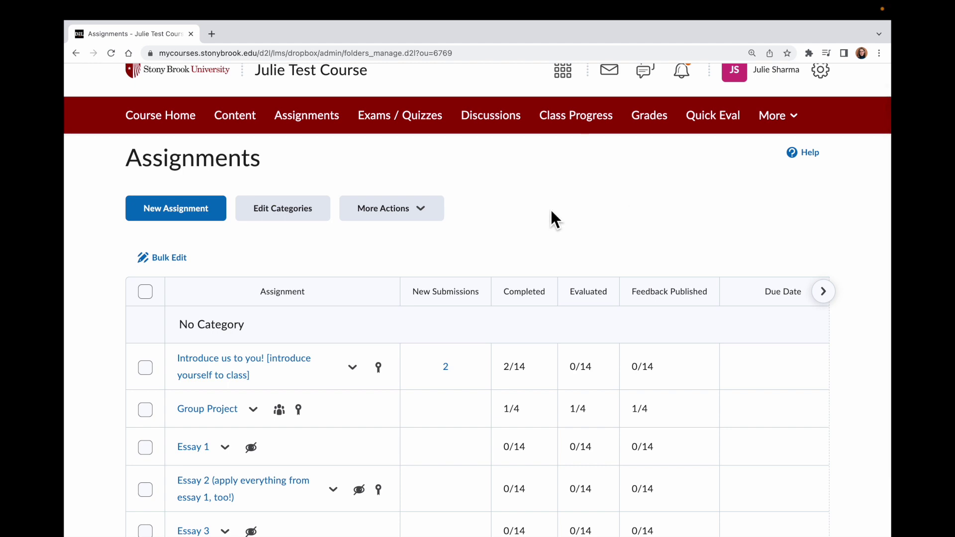
scroll(550, 210, down, 1)
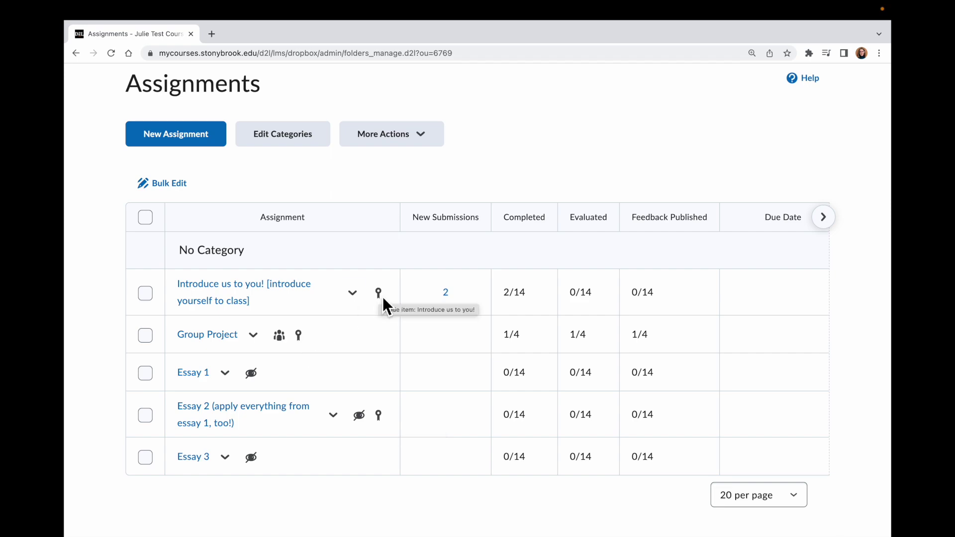
scroll(541, 202, up, 2)
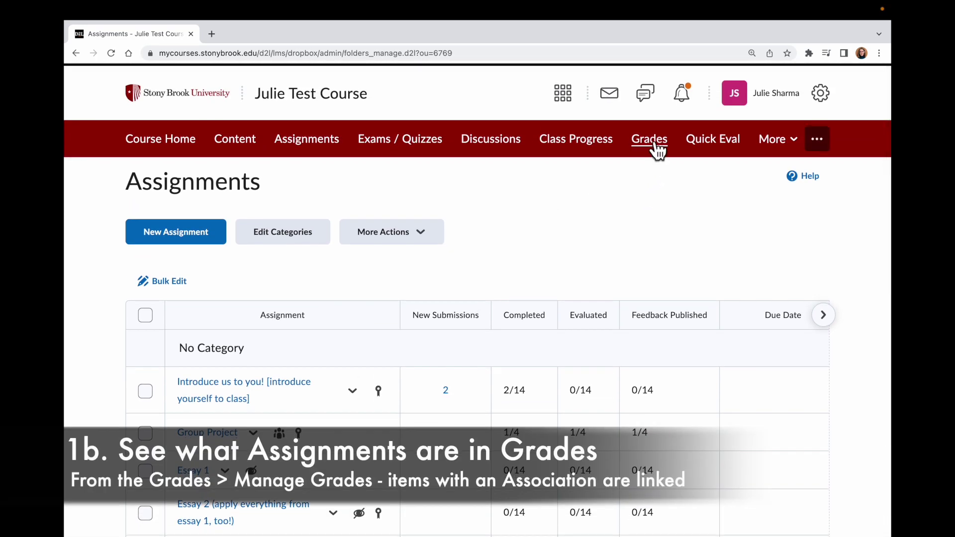
click(651, 144)
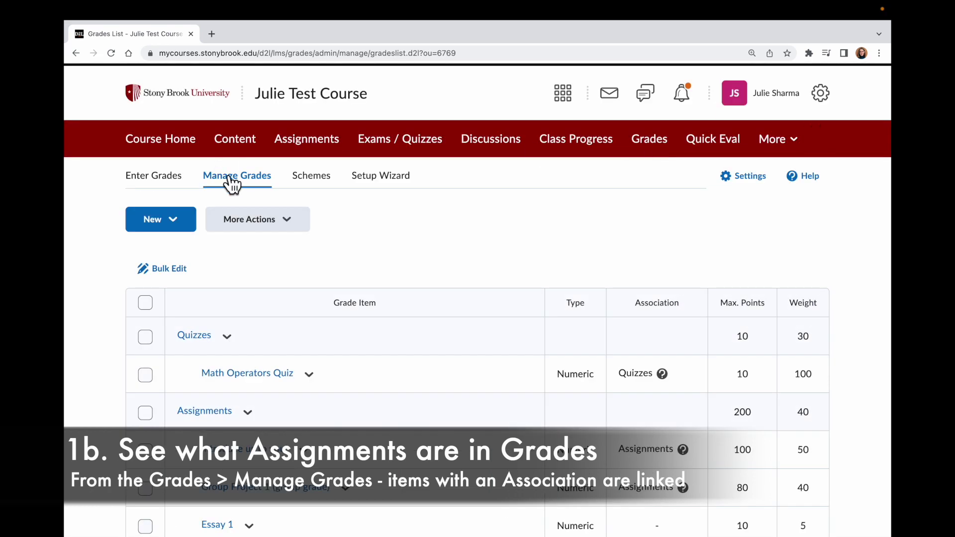
scroll(466, 410, down, 2)
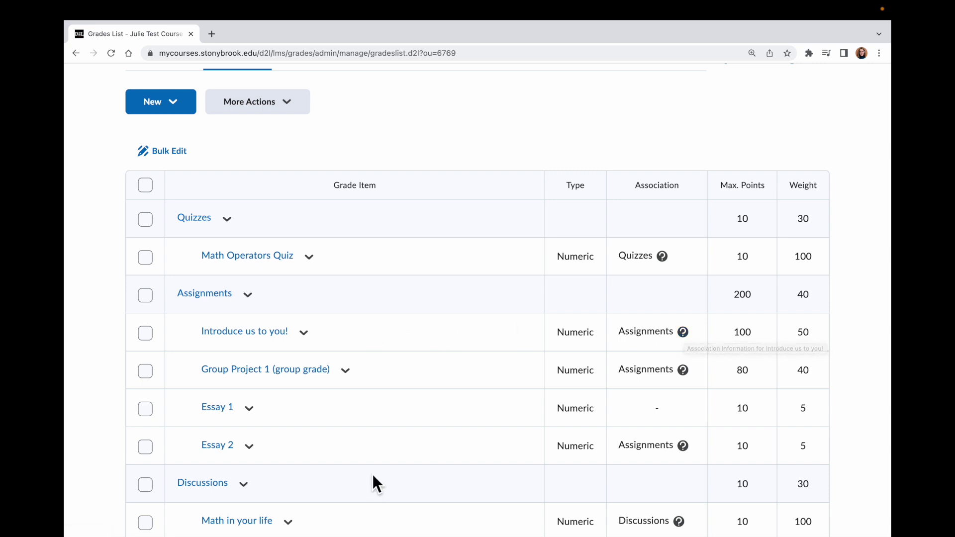
Check which assignment 'Introduce us to you!' is linked to, then return to Assignments.
click(684, 332)
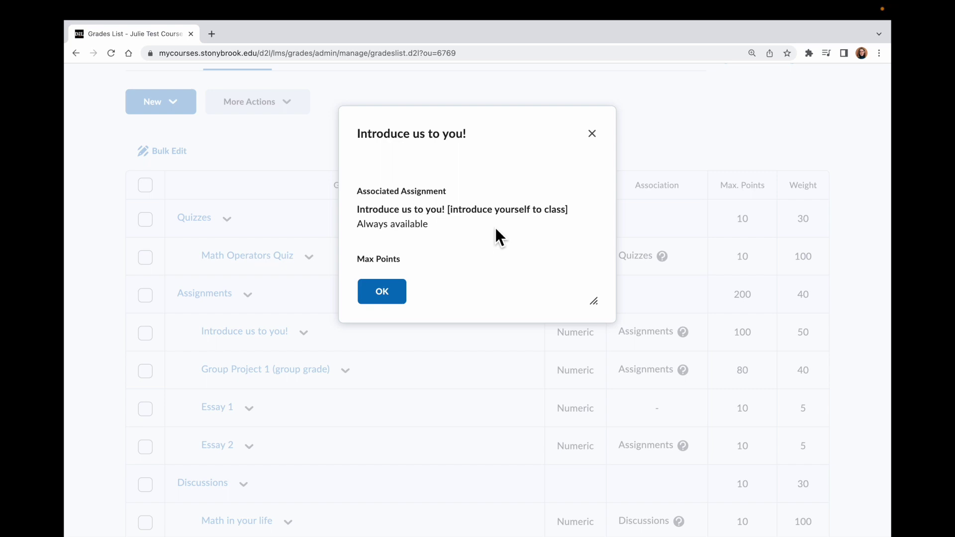
click(382, 292)
scroll(443, 393, down, 2)
scroll(444, 403, down, 1)
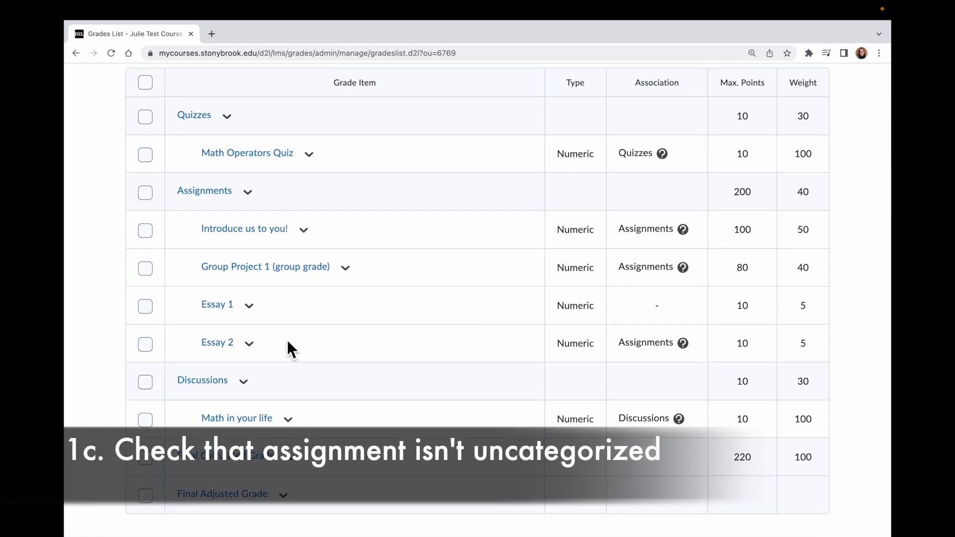
scroll(289, 343, up, 1)
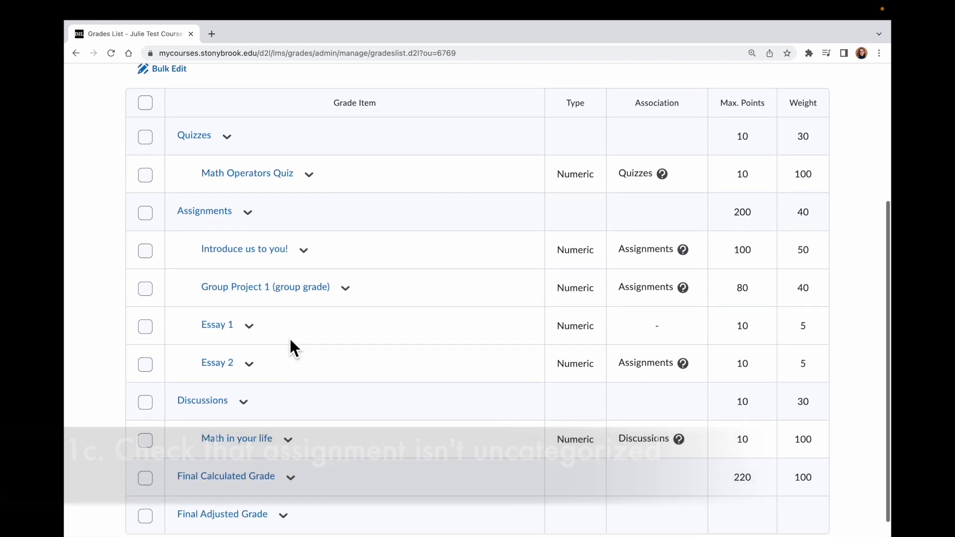
scroll(289, 344, down, 1)
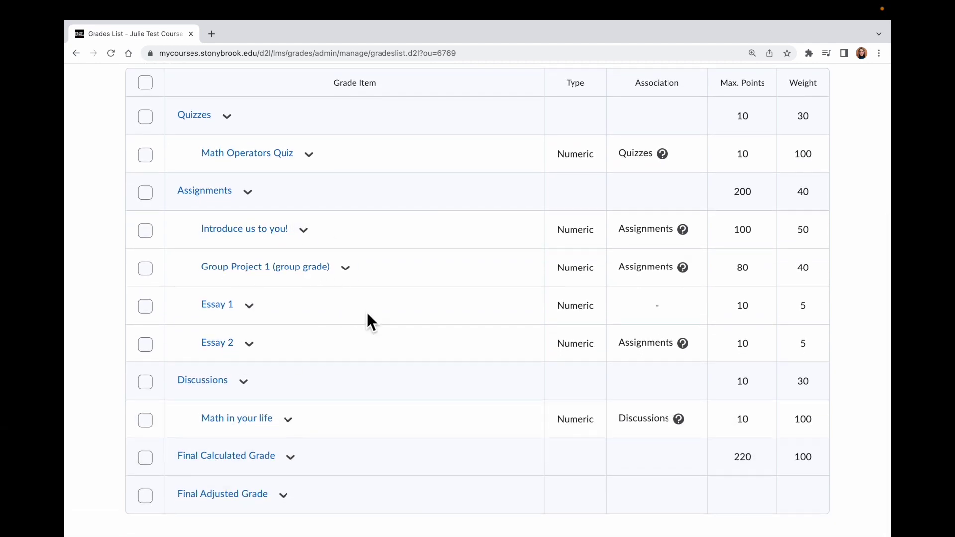
scroll(366, 312, up, 4)
click(321, 120)
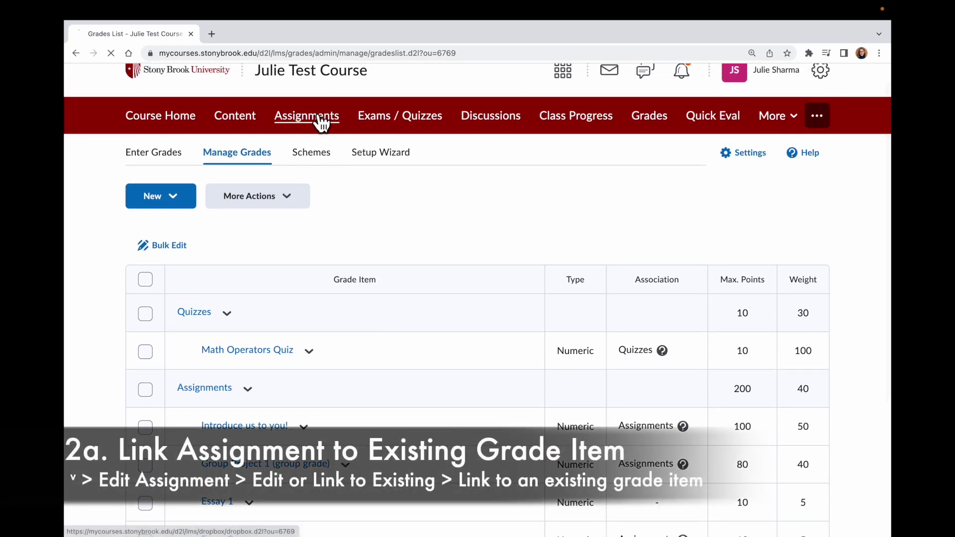
Edit Essay 1 and bring up its Edit or Link to Existing grade-book options.
scroll(323, 354, down, 2)
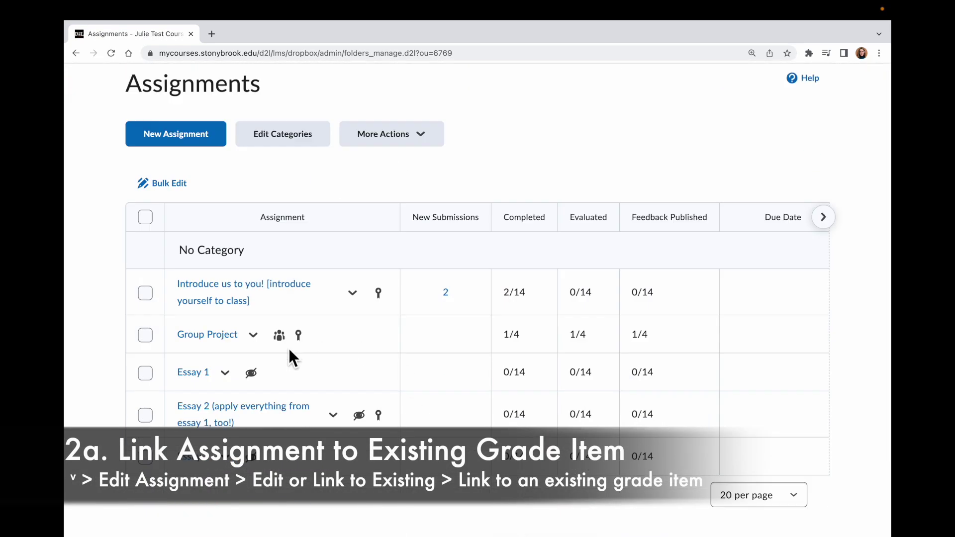
click(226, 374)
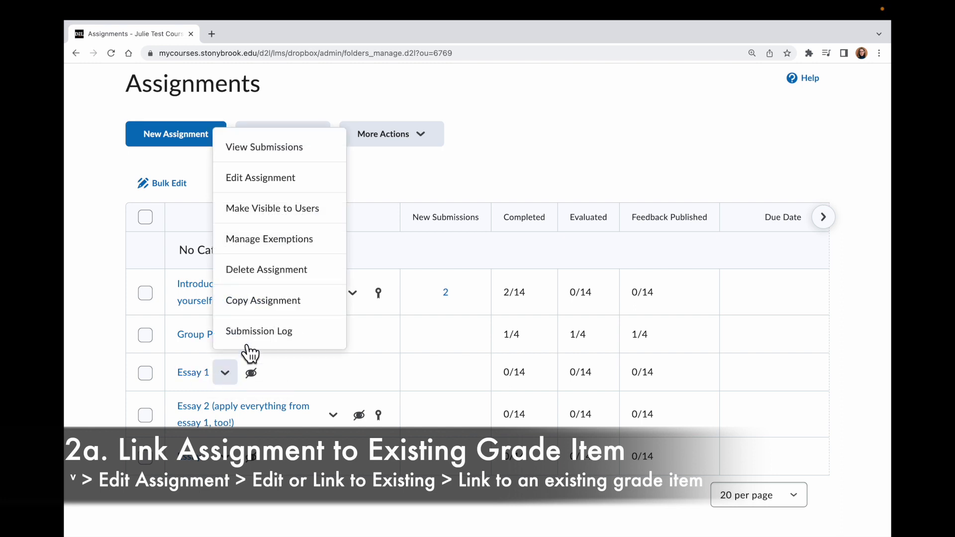
click(313, 178)
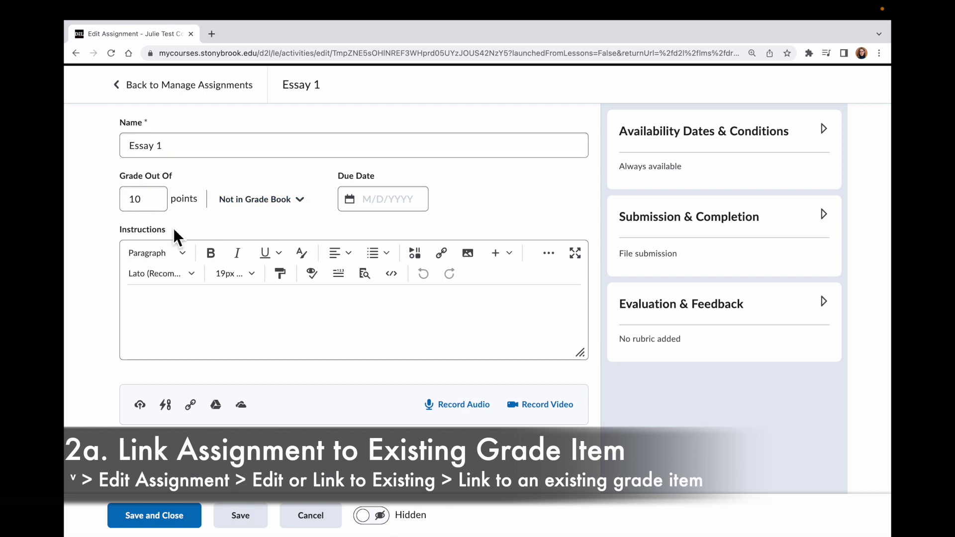
click(142, 199)
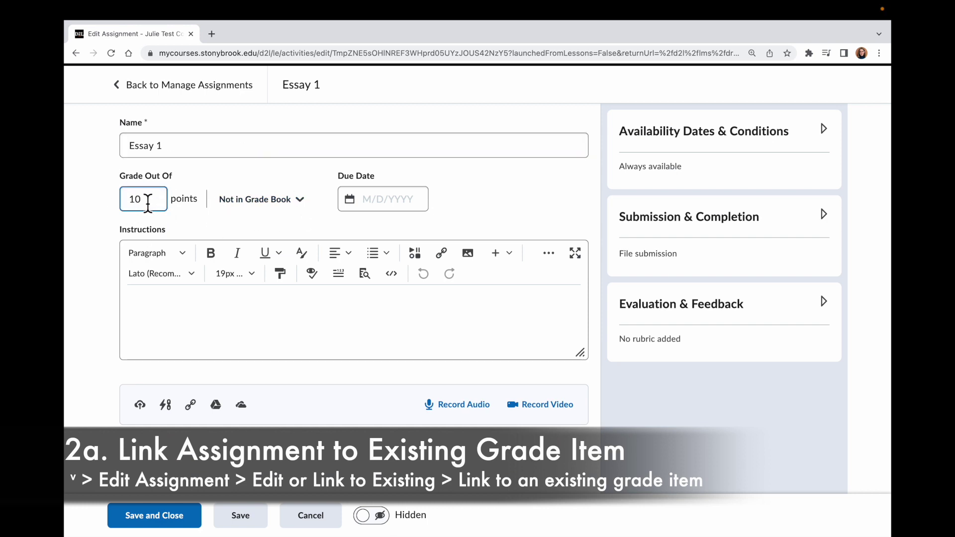
click(301, 201)
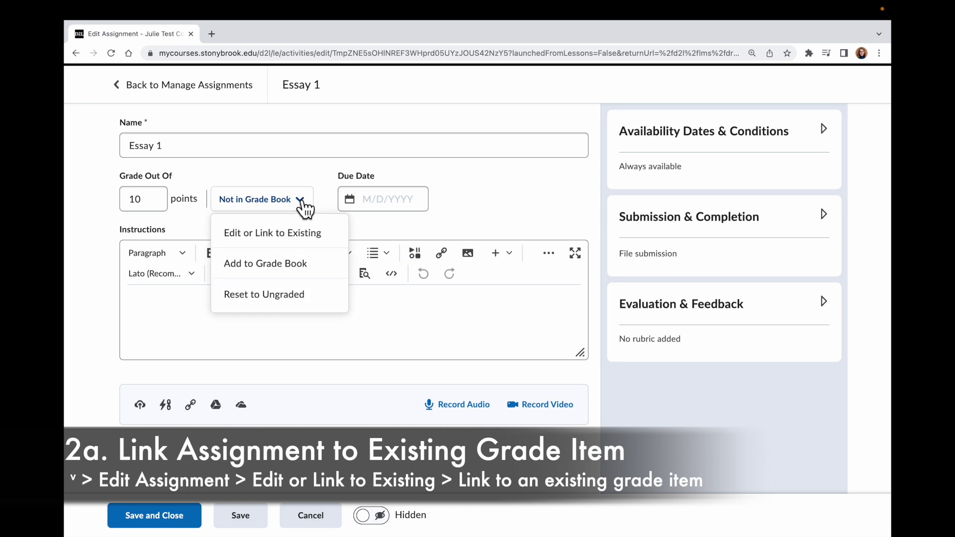
click(326, 234)
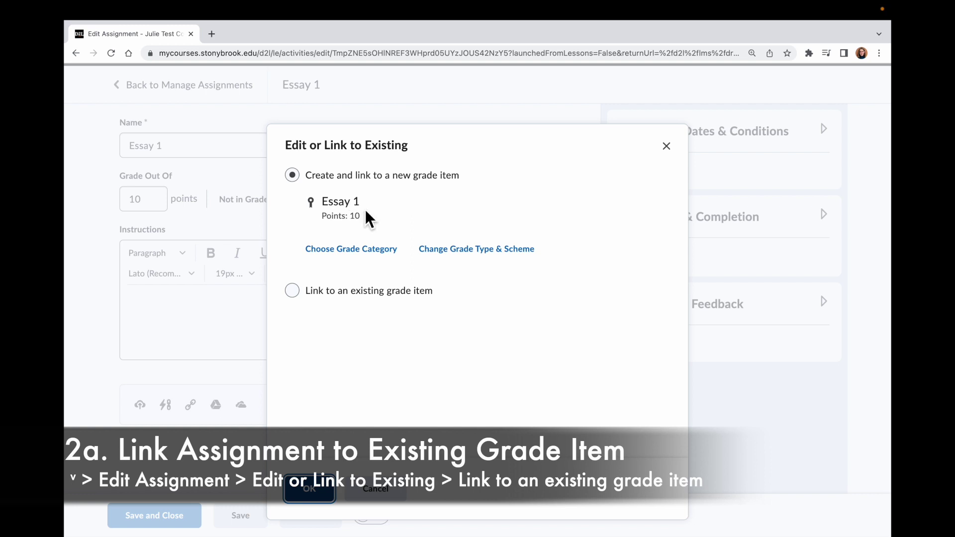
Link Essay 1 to the existing Essay 1 grade item and save the assignment.
click(293, 290)
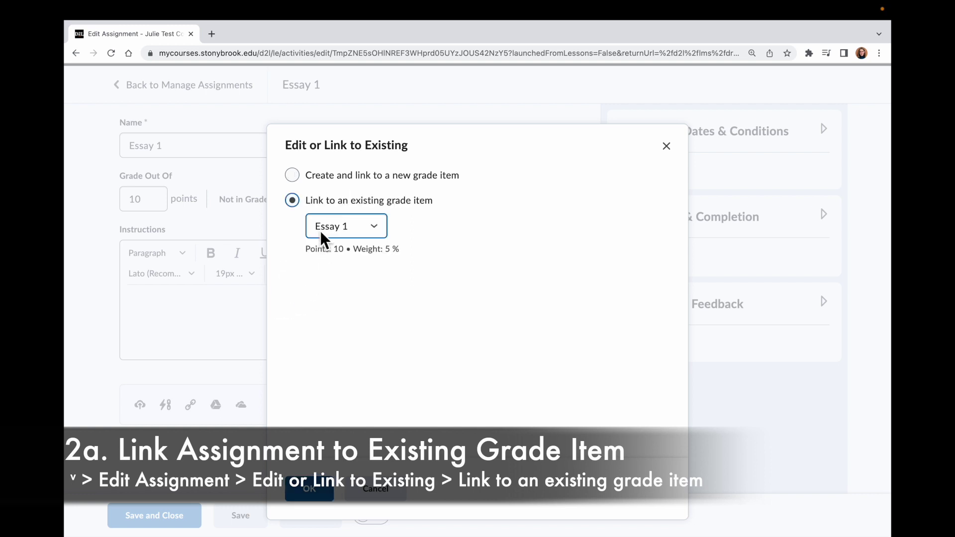
click(370, 224)
click(359, 228)
click(311, 492)
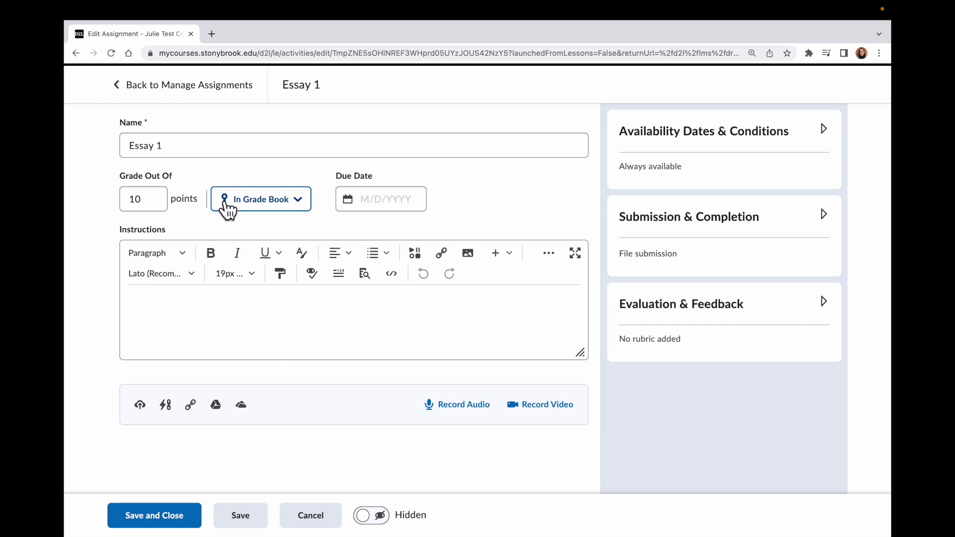
click(168, 512)
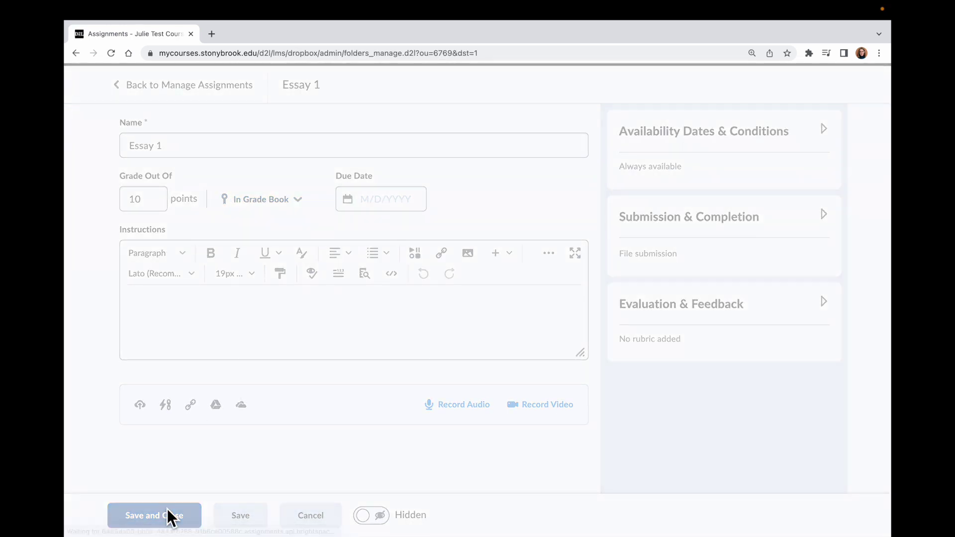
Verify in Manage Grades that Essay 1 is now associated (10 points, weight 5).
scroll(351, 434, down, 2)
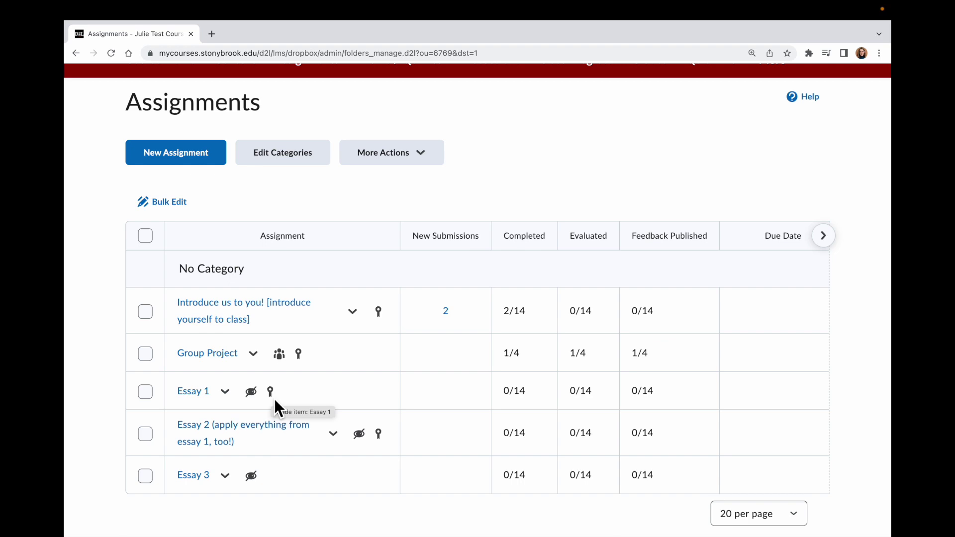
scroll(581, 368, up, 2)
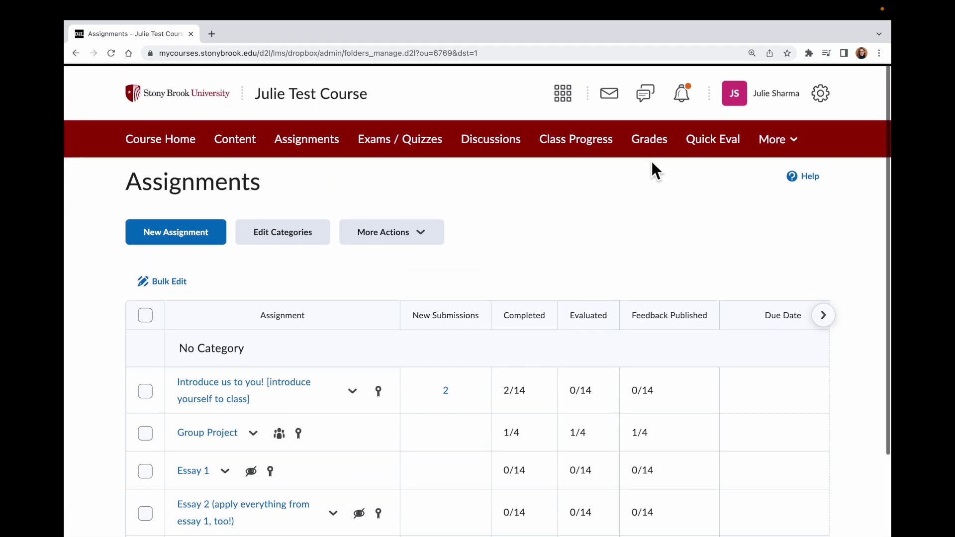
click(652, 140)
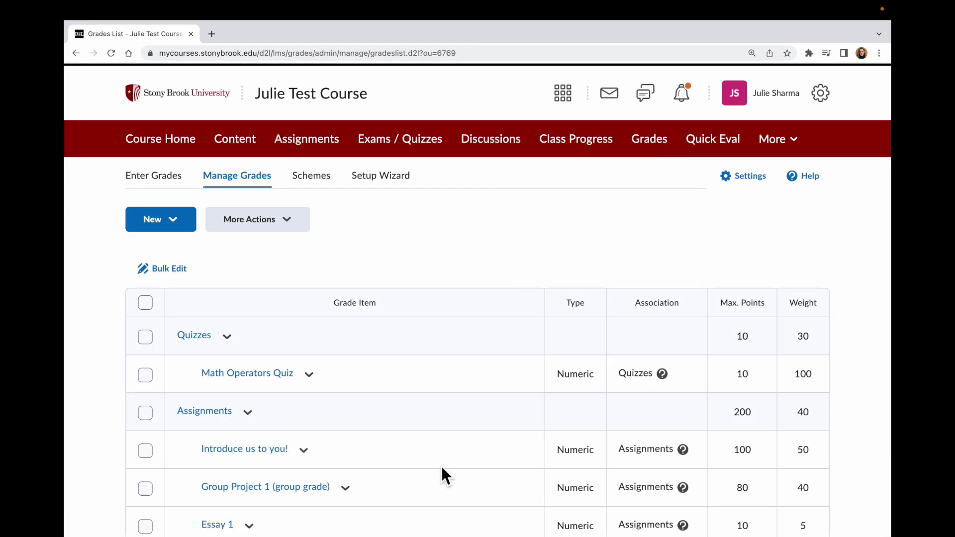
scroll(441, 472, down, 3)
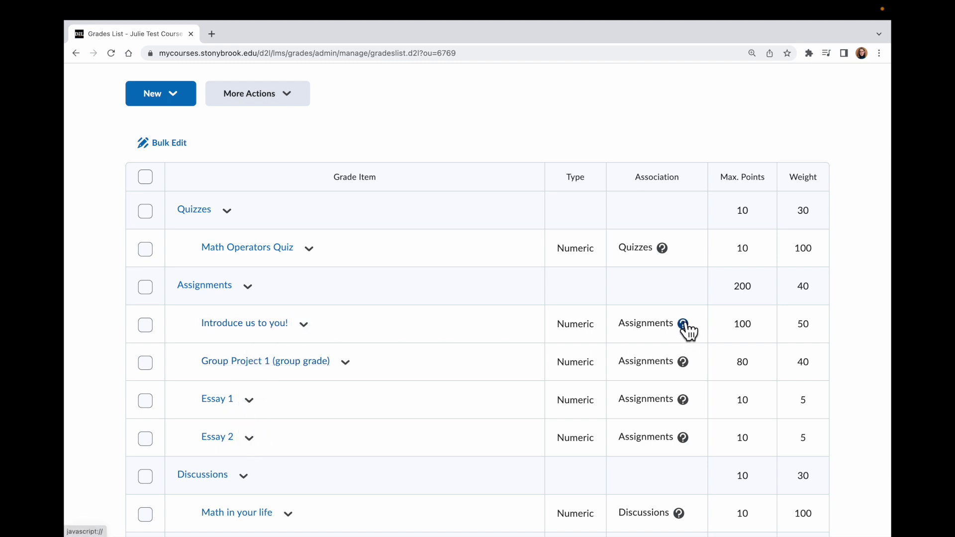
scroll(416, 388, up, 3)
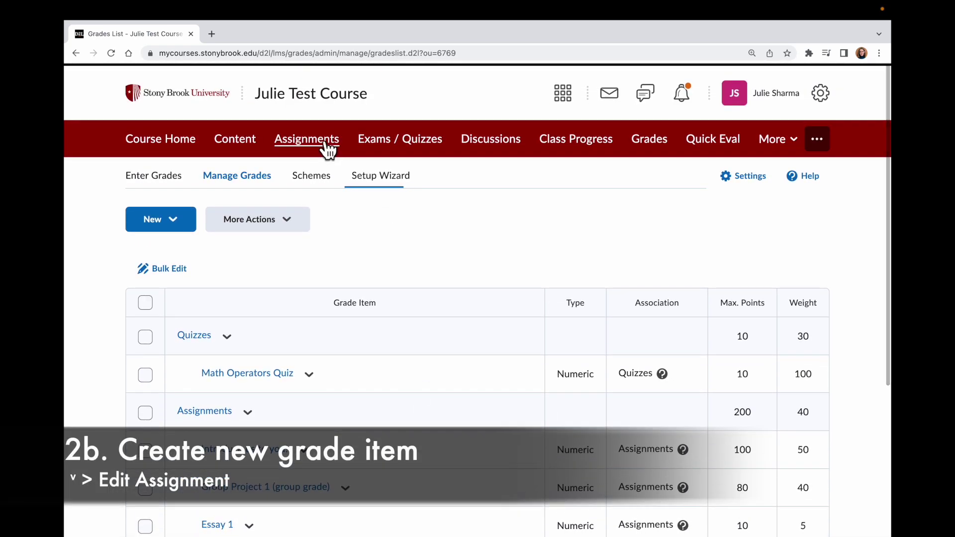
Change Essay 3 from ungraded to graded out of 10 points and save it.
click(326, 144)
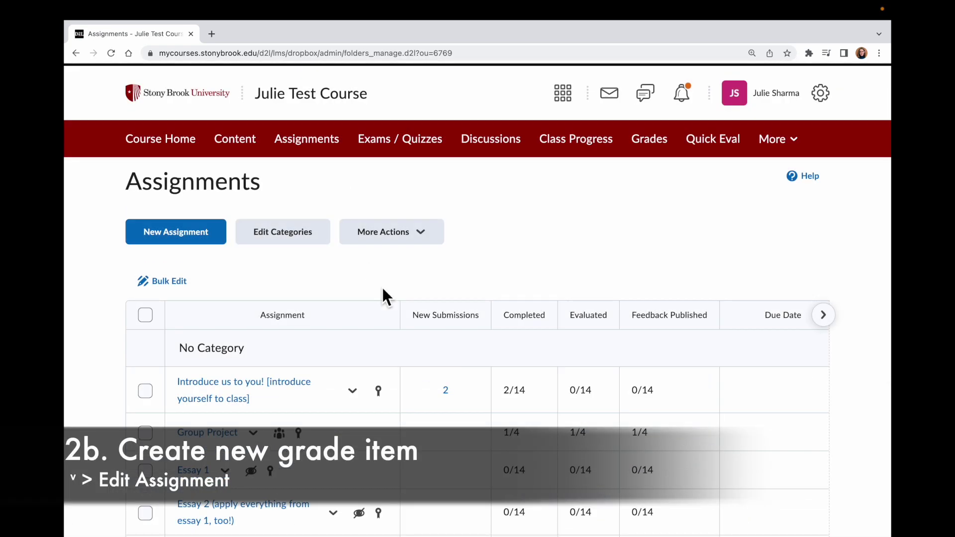
scroll(382, 288, down, 2)
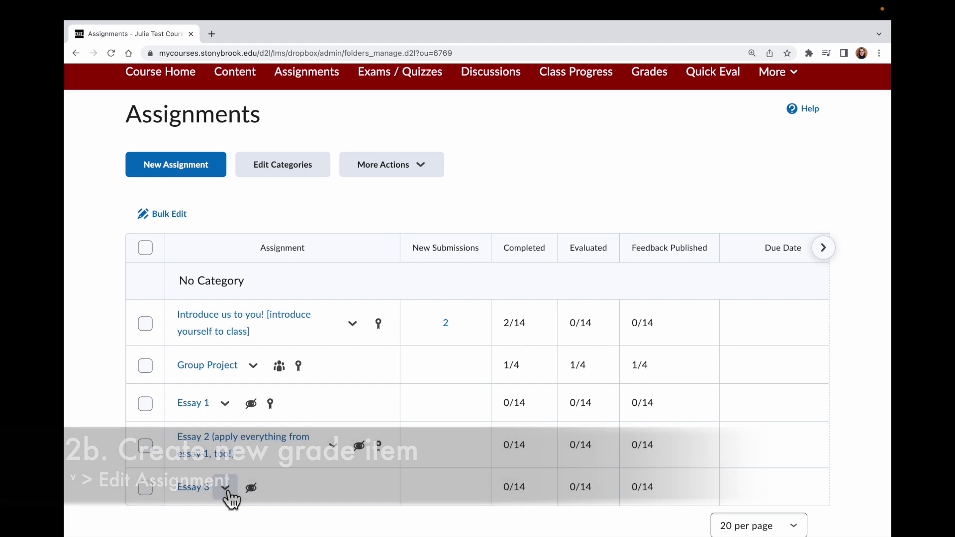
click(225, 488)
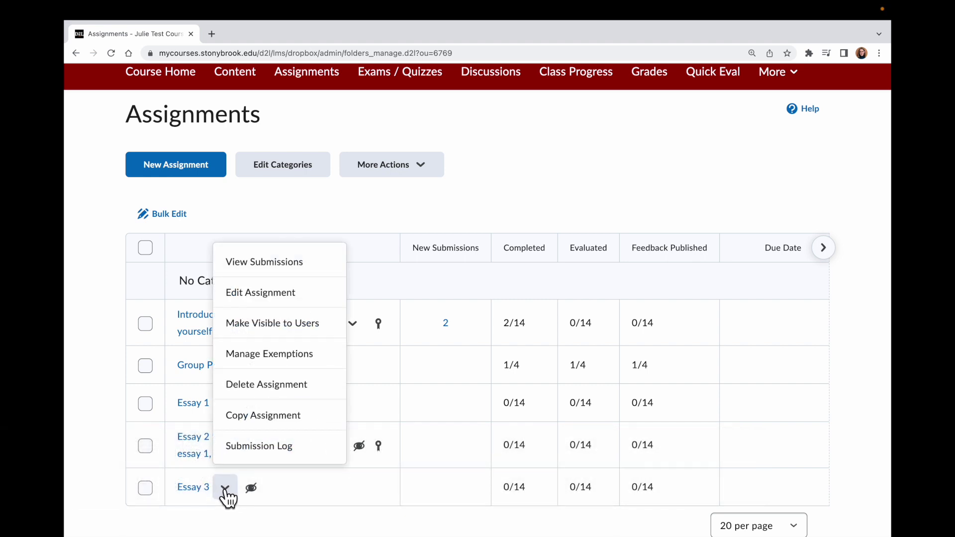
click(315, 293)
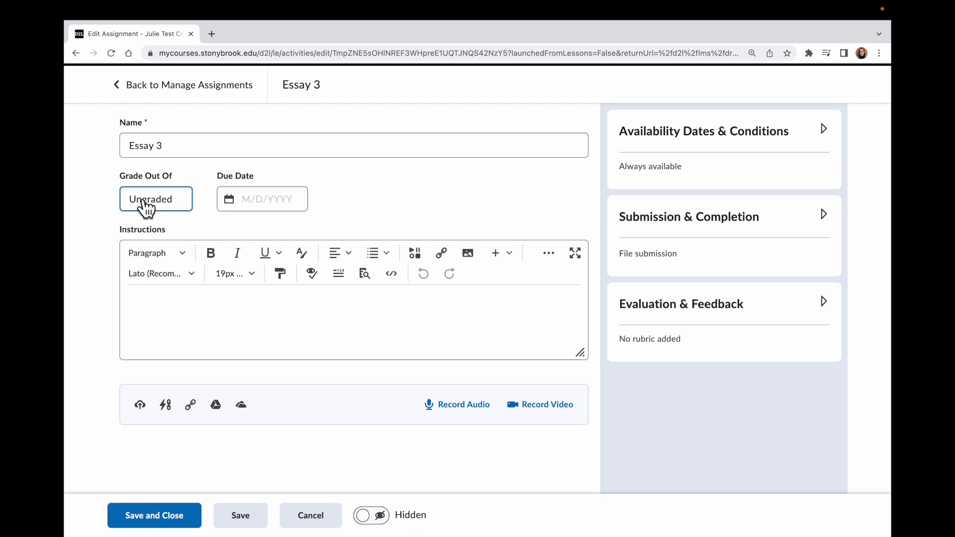
click(144, 200)
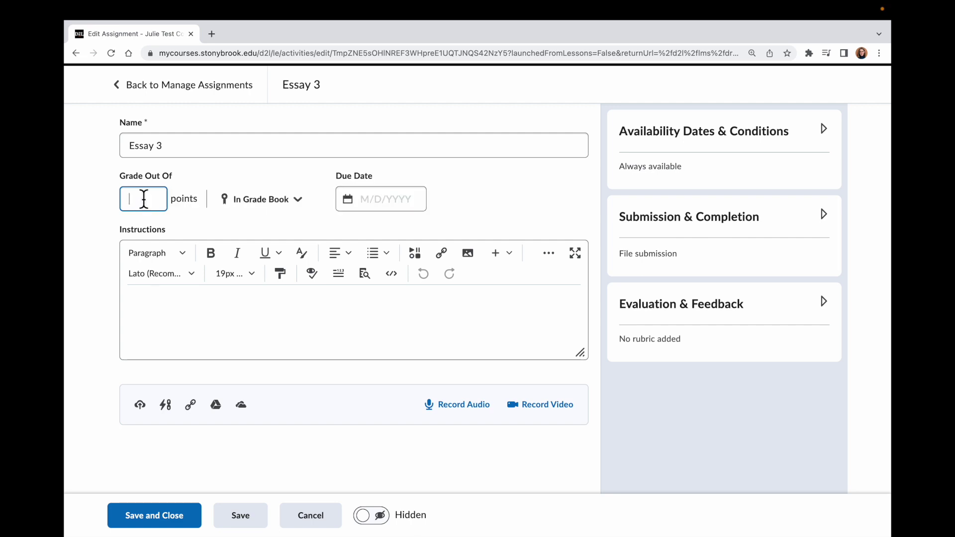
text(10)
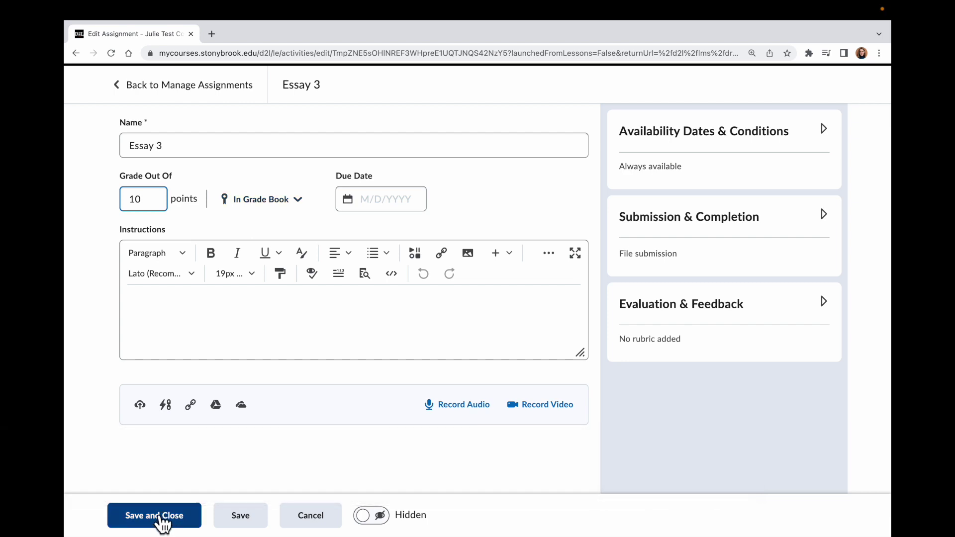
click(159, 515)
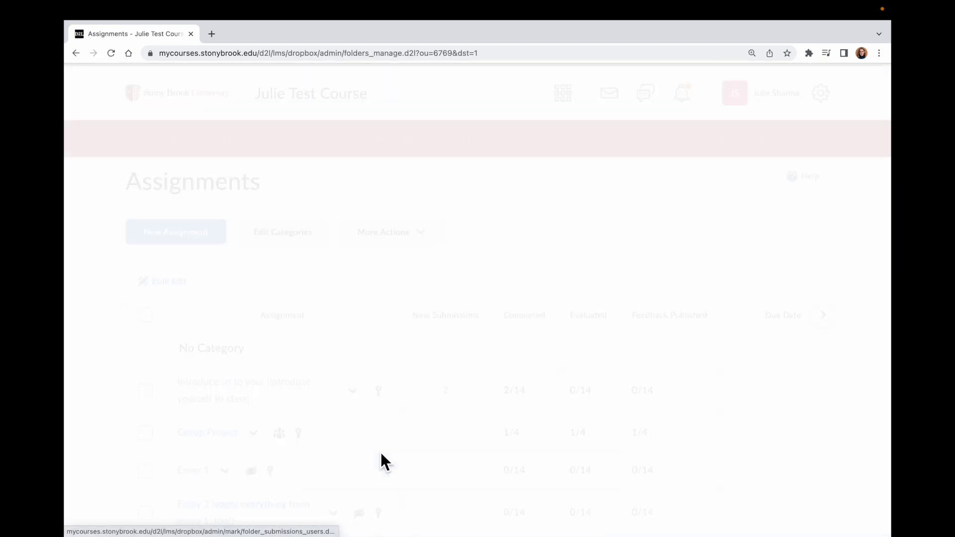
Review Manage Grades, where Essay 3 appears as an uncategorised 10-point item.
scroll(381, 452, down, 1)
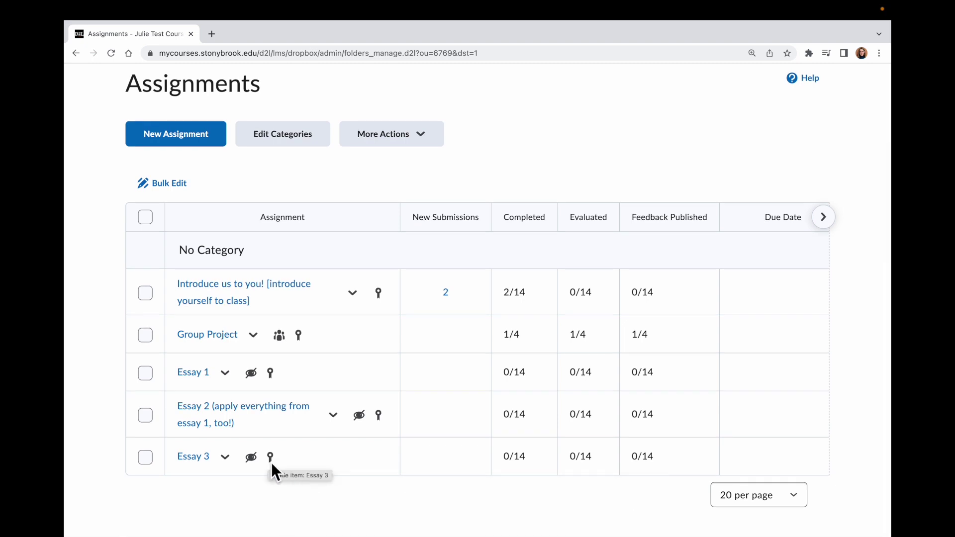
scroll(495, 395, up, 2)
click(647, 142)
scroll(477, 342, down, 4)
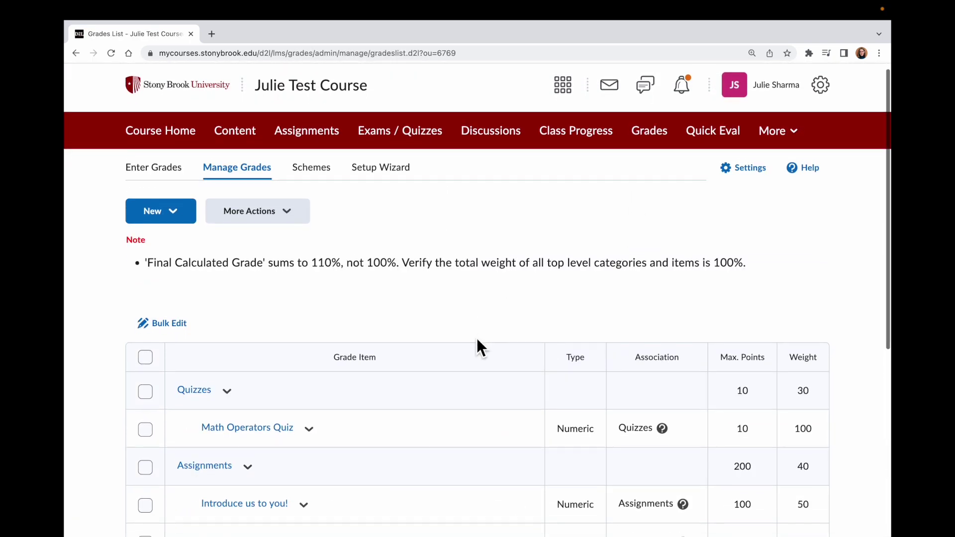
scroll(477, 338, down, 2)
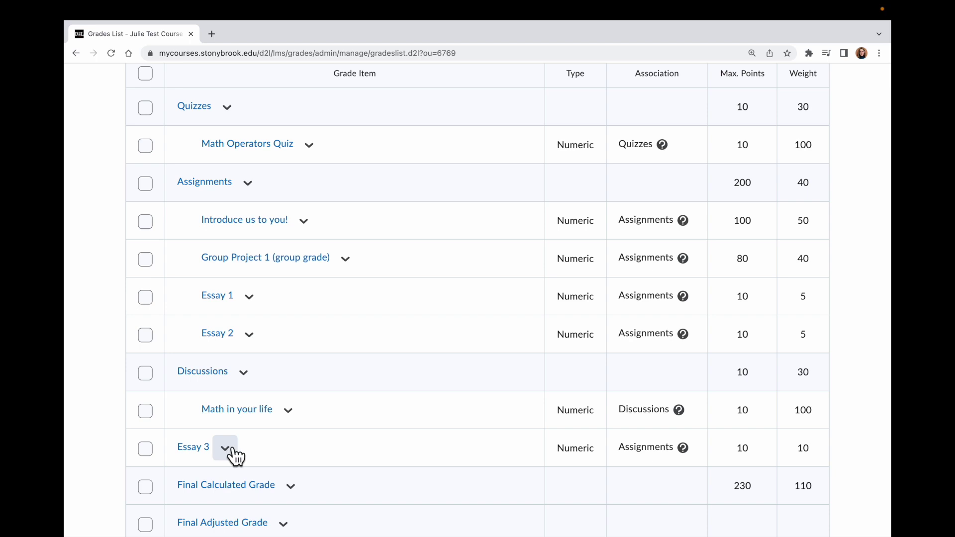
scroll(354, 378, up, 5)
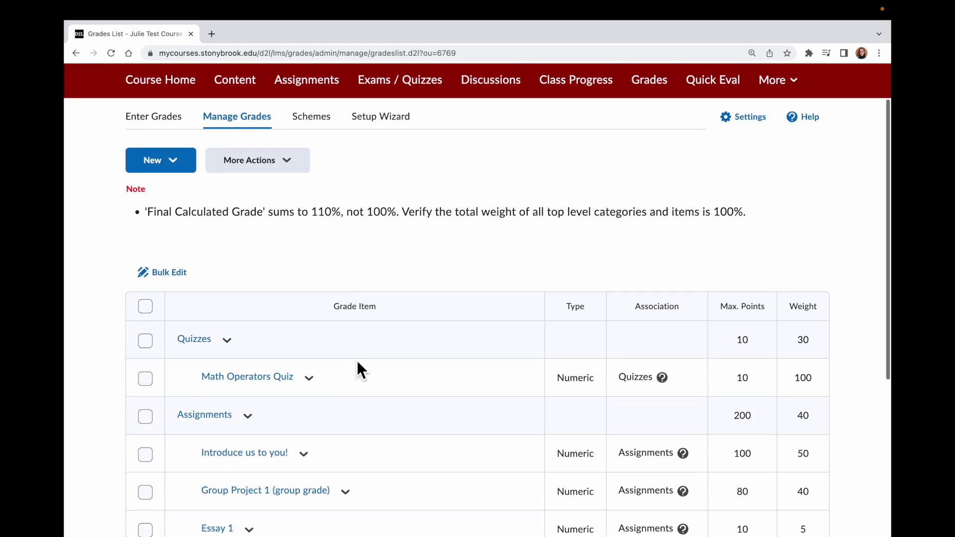
Reopen Essay 3's edit page from the assignments list.
click(329, 92)
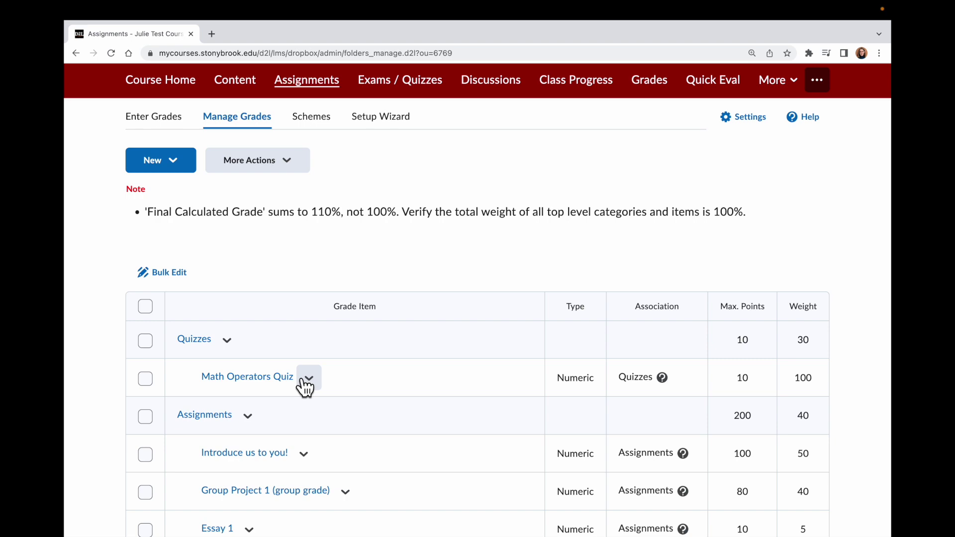
scroll(269, 423, down, 2)
click(237, 454)
click(263, 292)
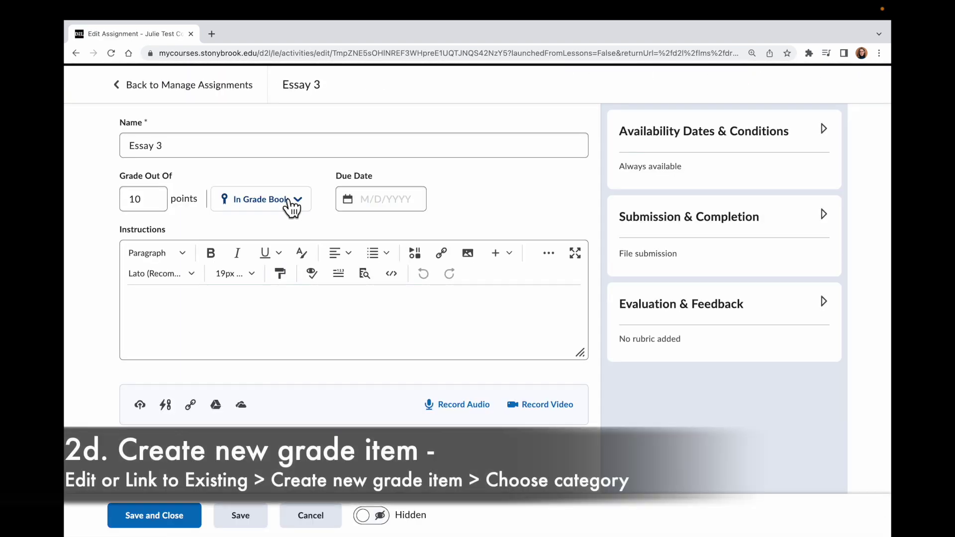
Inspect the existing grade items Essay 3 could link to, cancelling without changes.
click(292, 205)
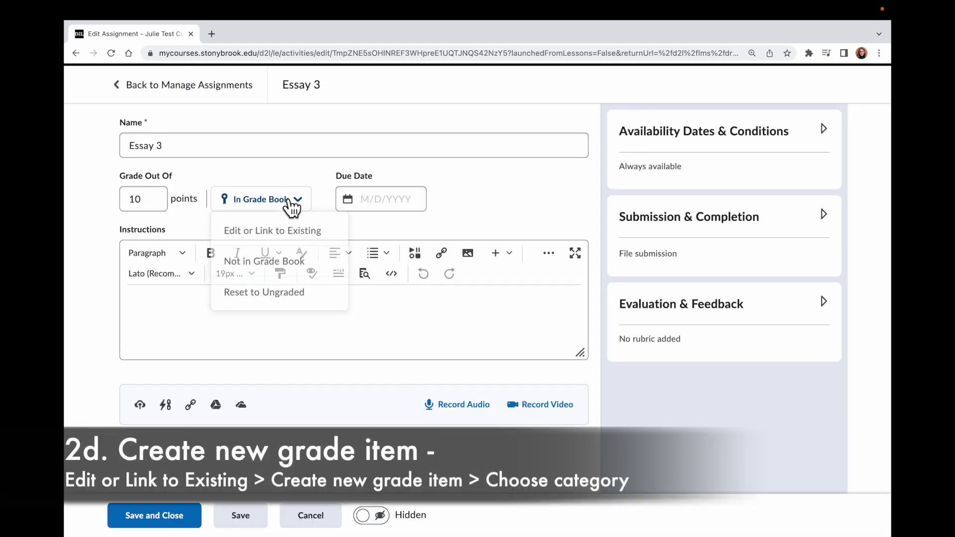
click(294, 234)
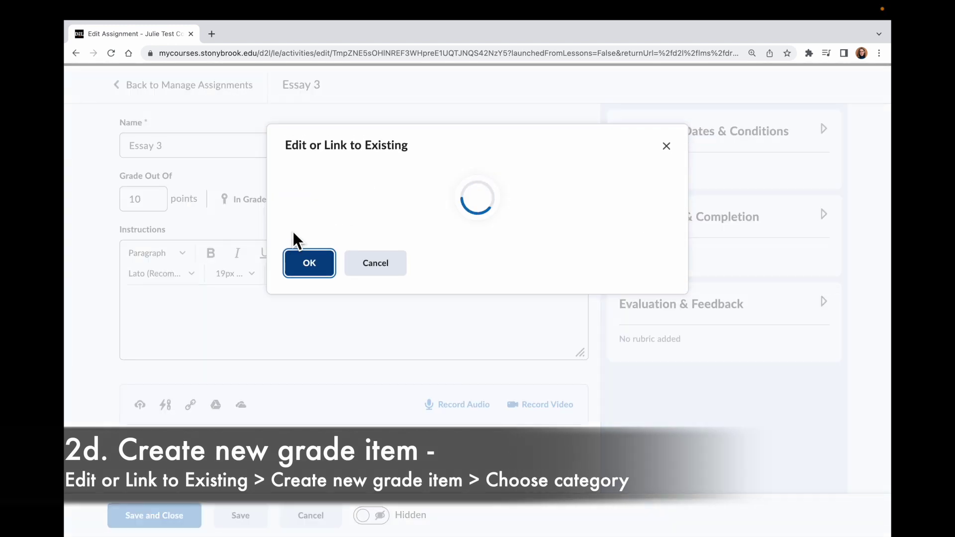
click(376, 225)
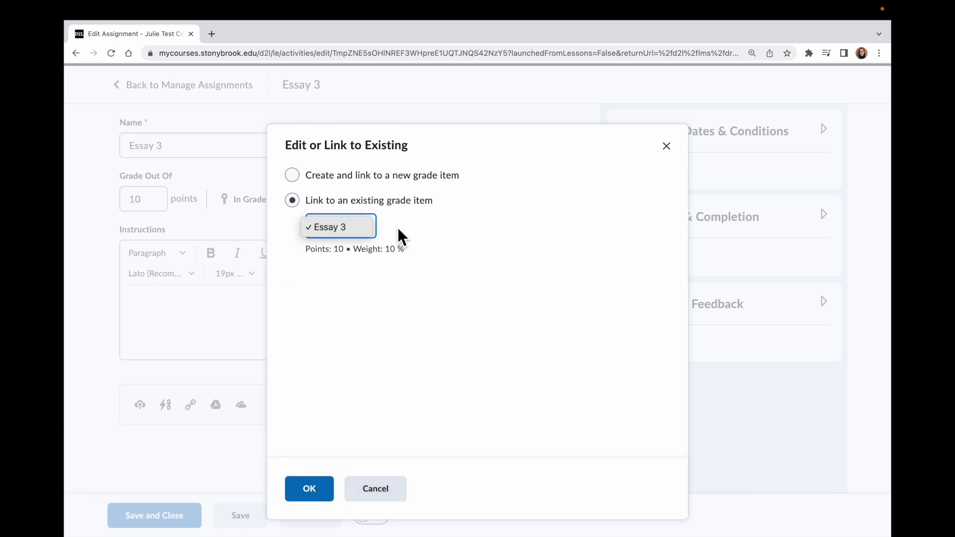
click(398, 228)
click(379, 489)
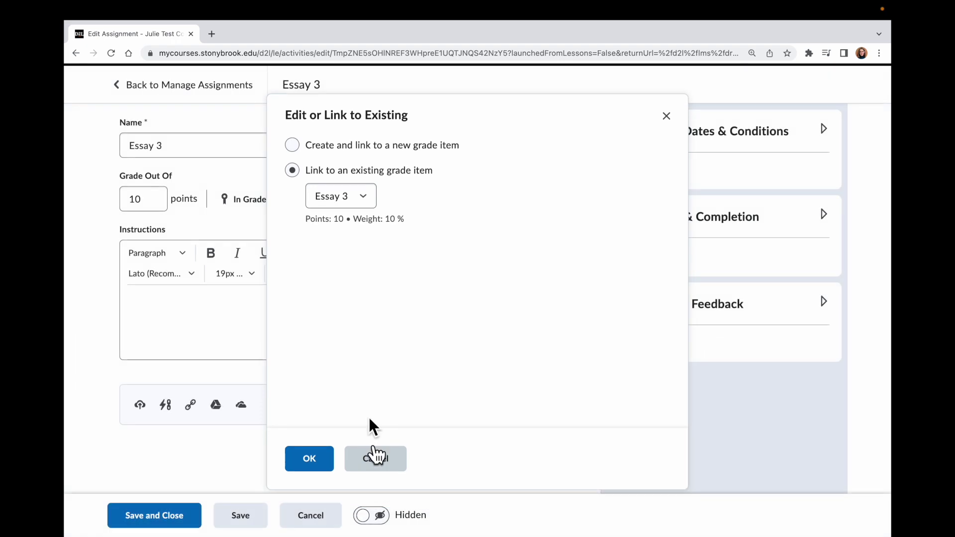
Reset Essay 3 to ungraded, save it, and reopen its edit page.
click(284, 202)
click(264, 297)
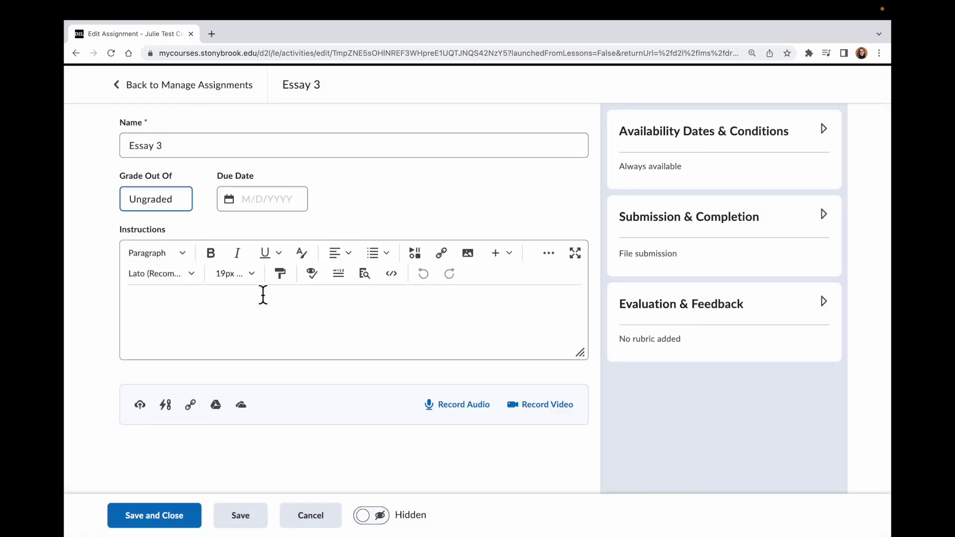
click(189, 522)
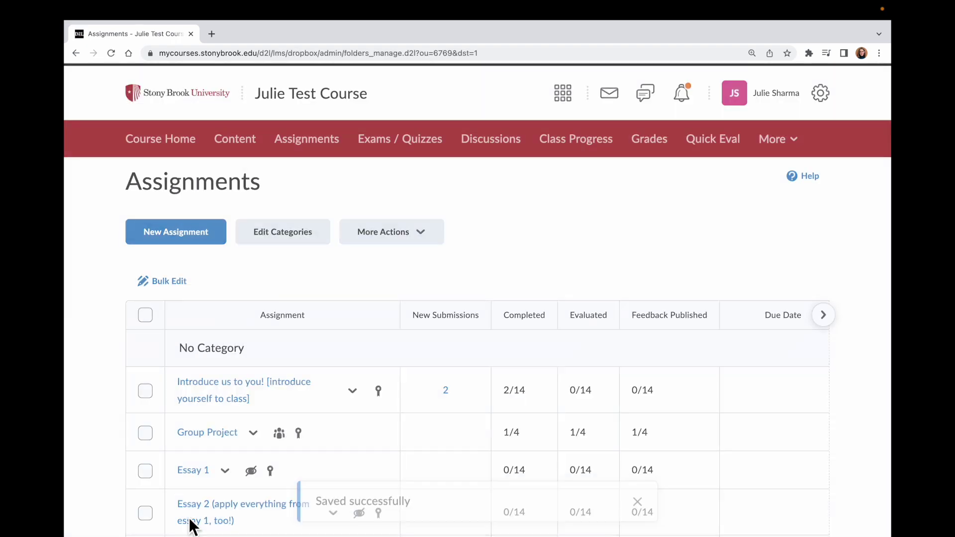
scroll(226, 465, down, 2)
click(225, 457)
click(273, 478)
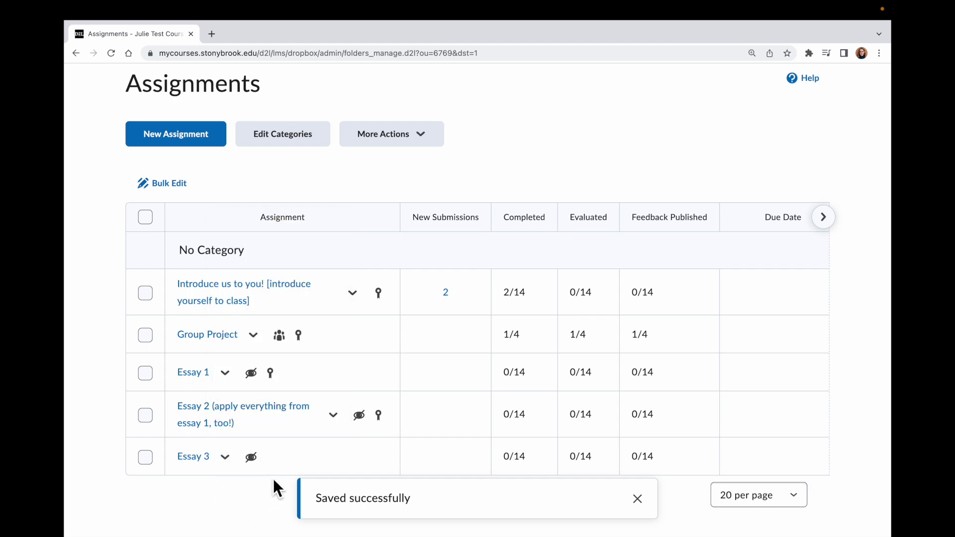
click(225, 457)
click(301, 264)
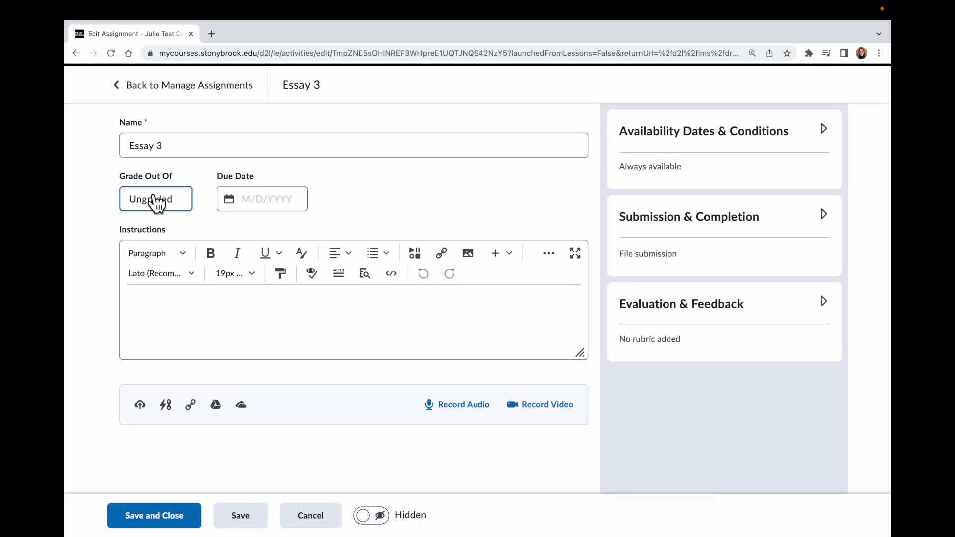
Make Essay 3 graded out of 10 points and open its grade-item link settings.
click(155, 203)
text(10)
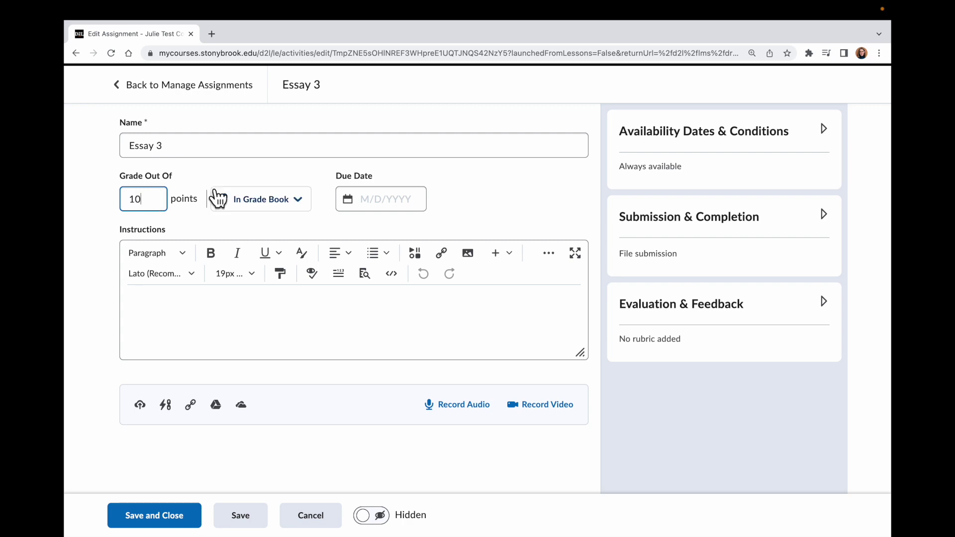
click(270, 209)
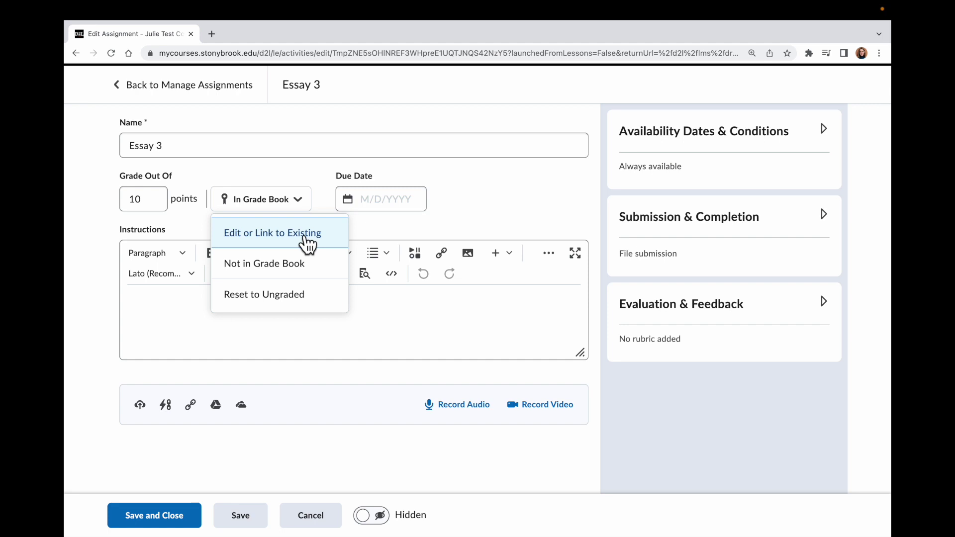
click(306, 238)
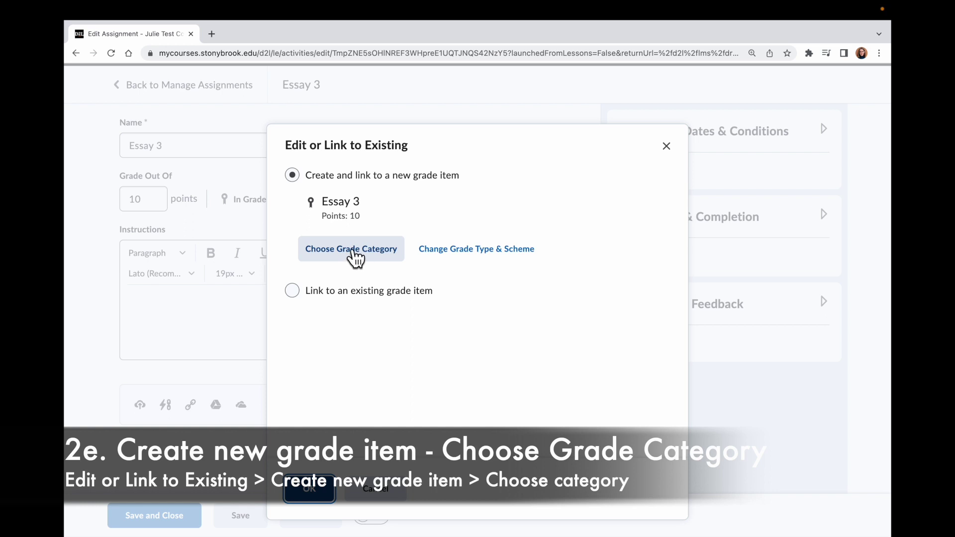
Create the new grade item in the Assignments category and save Essay 3.
click(352, 251)
click(389, 302)
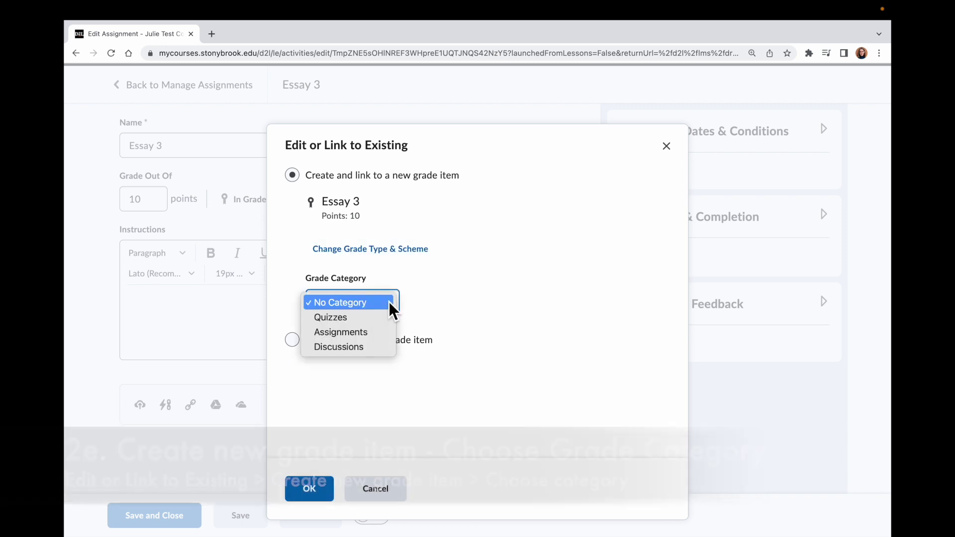
click(381, 334)
scroll(436, 323, down, 1)
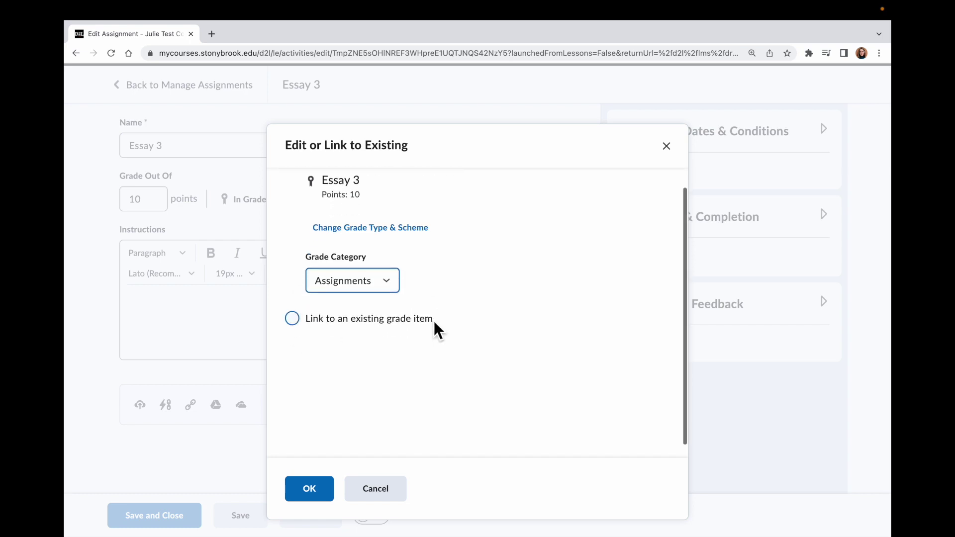
click(369, 228)
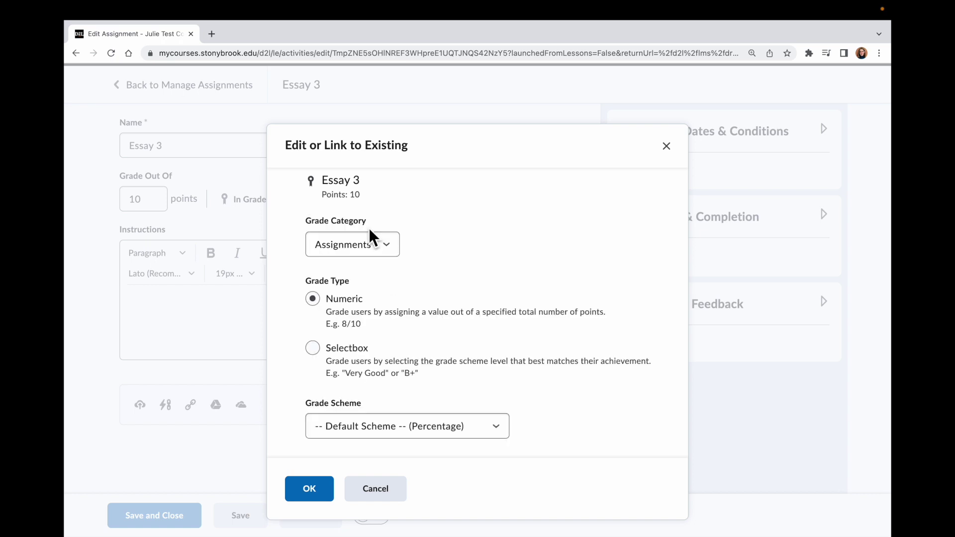
scroll(396, 297, down, 1)
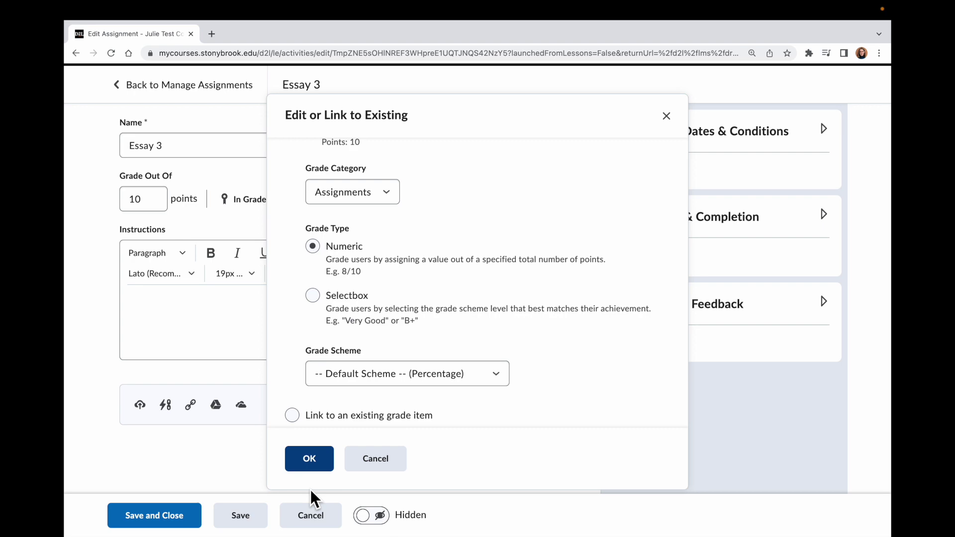
click(310, 490)
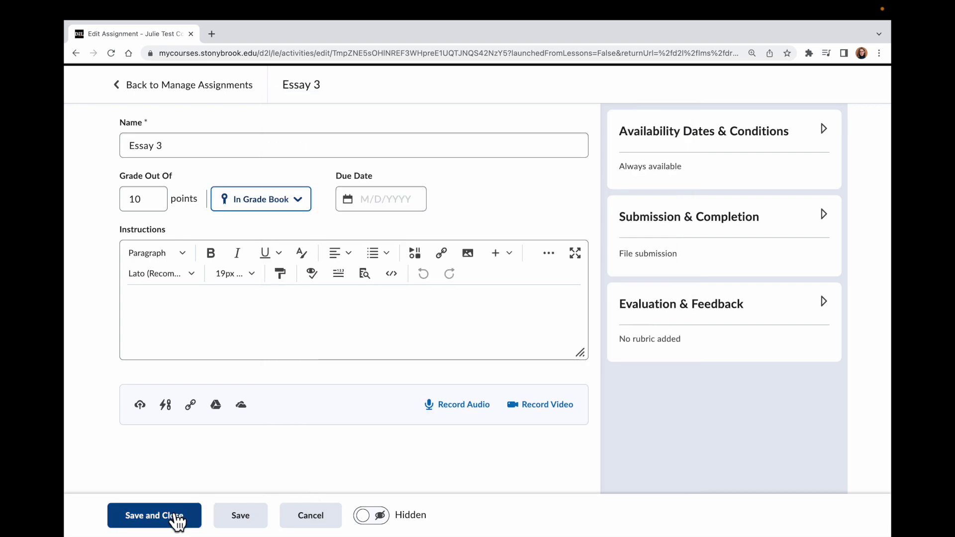
click(175, 513)
Scan Manage Grades: Essay 3(1) sits under Assignments, the old Essay 3 is unassociated.
scroll(317, 455, down, 2)
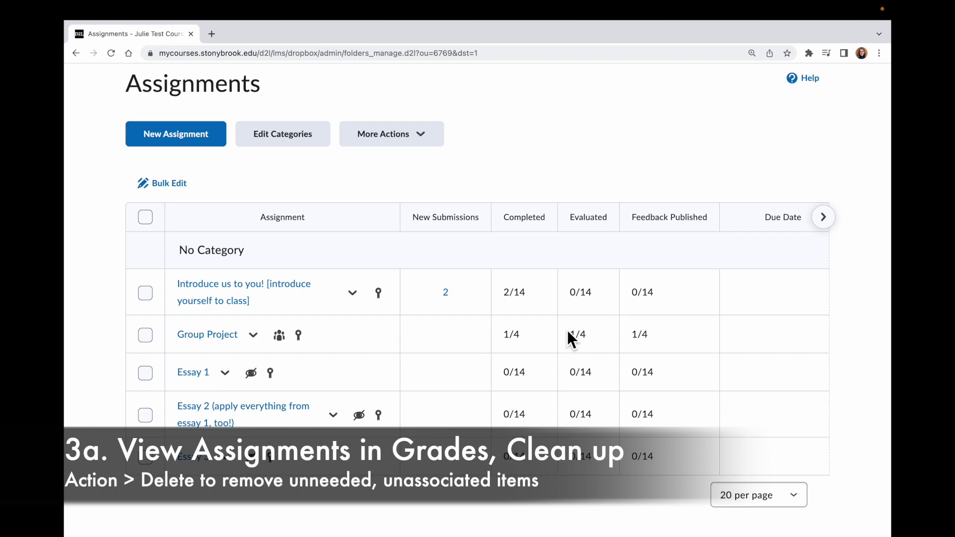
scroll(568, 330, up, 3)
click(655, 145)
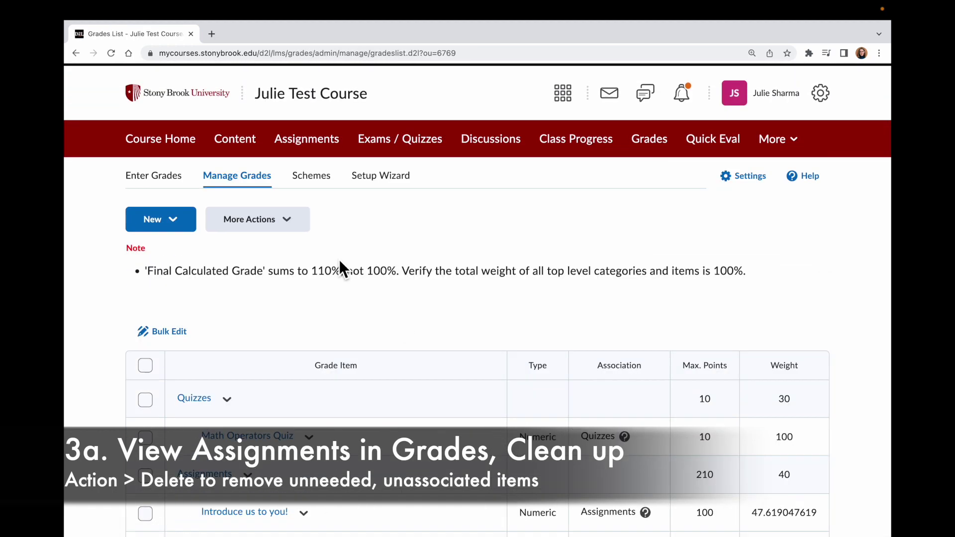
scroll(486, 434, down, 2)
scroll(486, 434, up, 1)
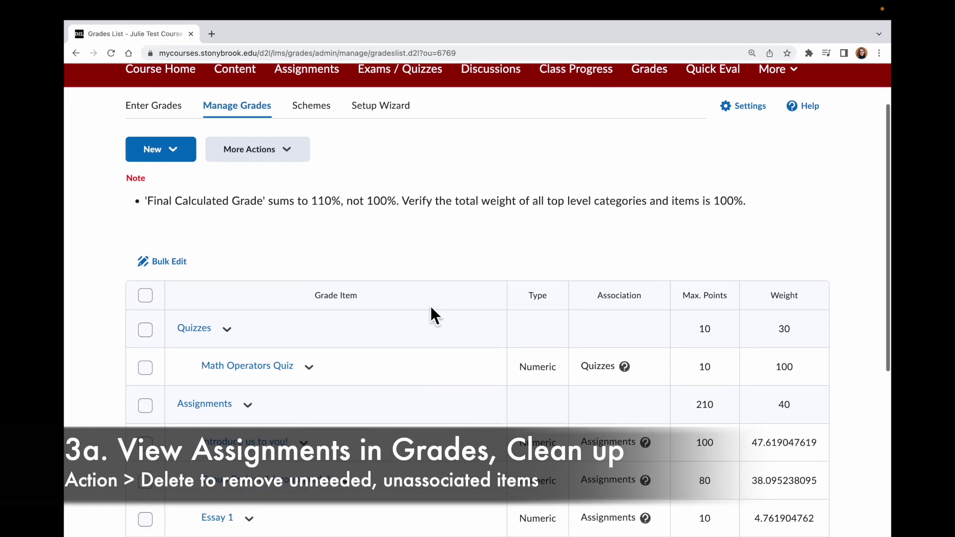
drag(409, 201, 147, 204)
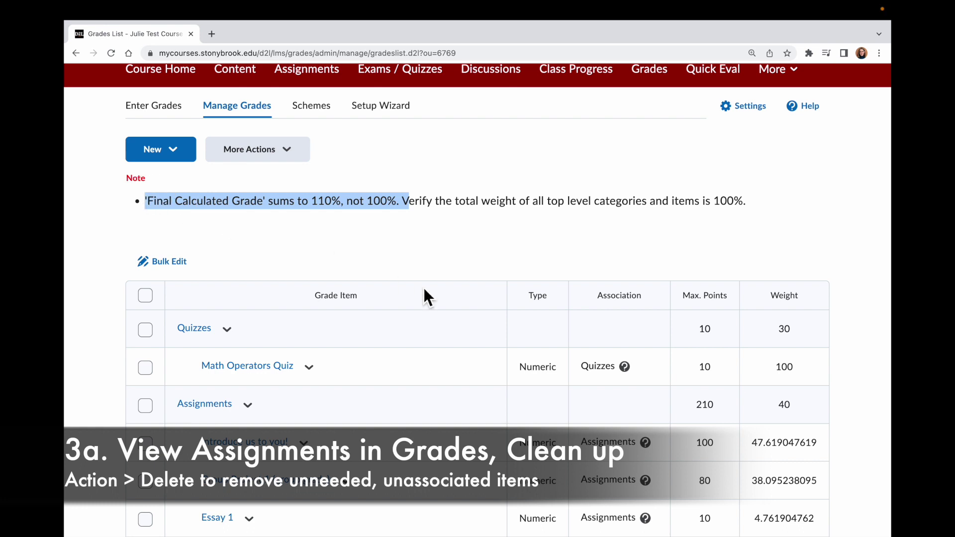
scroll(424, 290, down, 3)
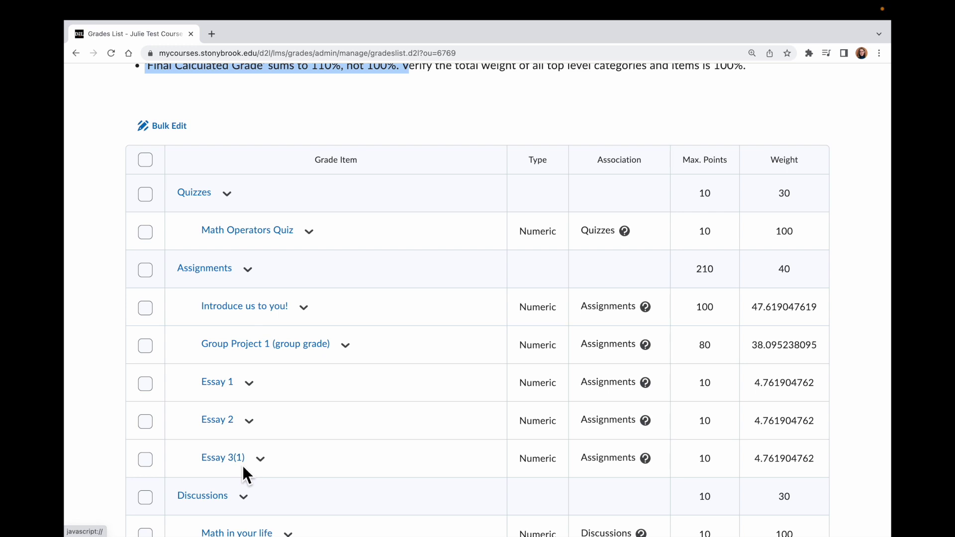
scroll(377, 464, down, 1)
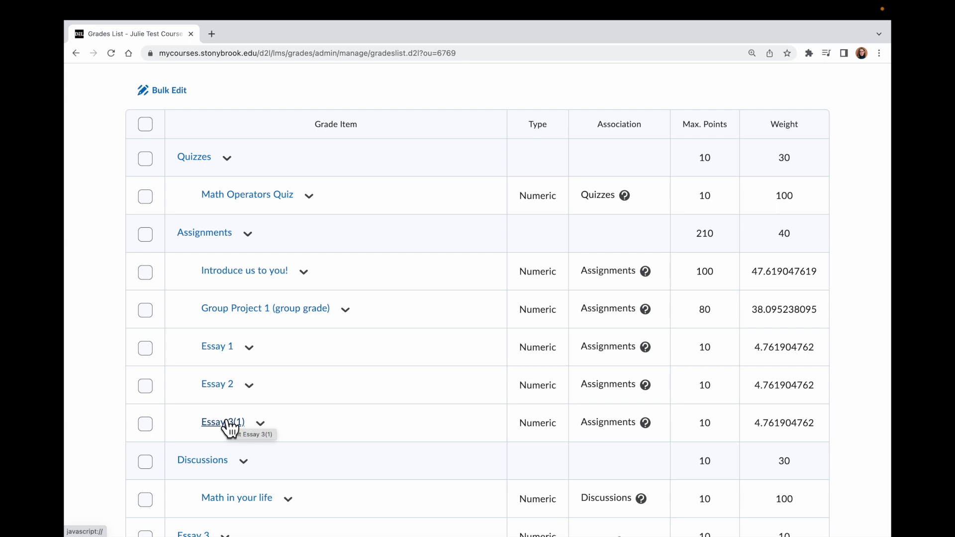
scroll(348, 423, down, 2)
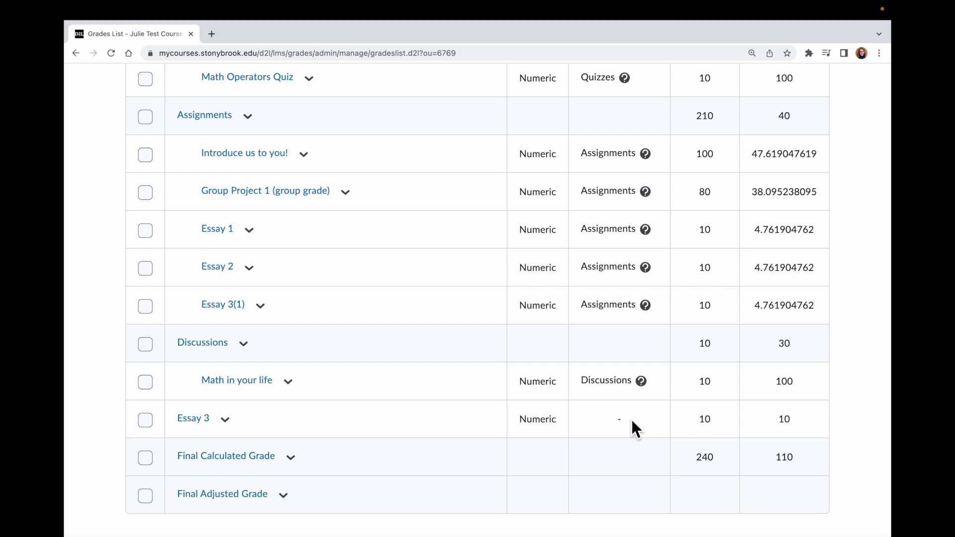
scroll(451, 431, up, 5)
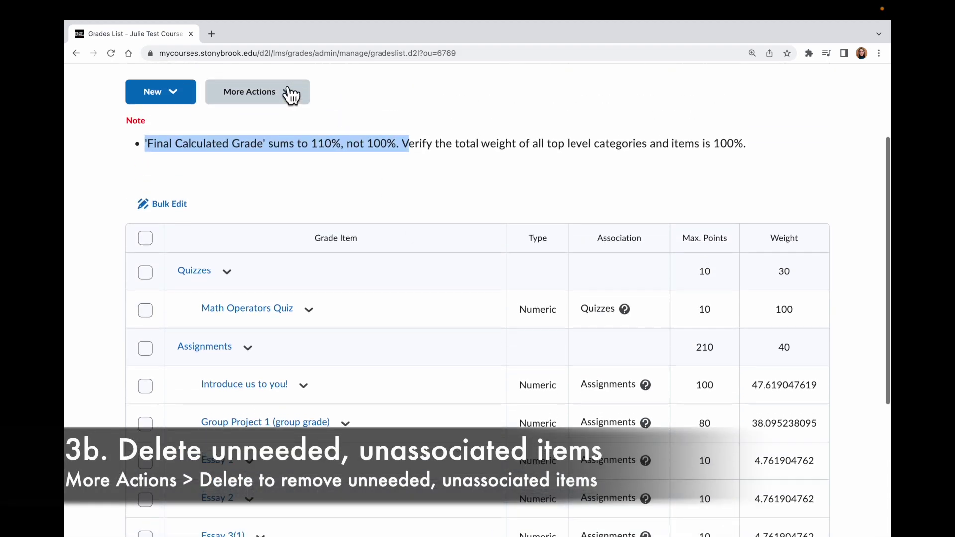
Delete the unassociated Essay 3 grade item via More Actions and confirm.
scroll(295, 94, up, 1)
click(284, 118)
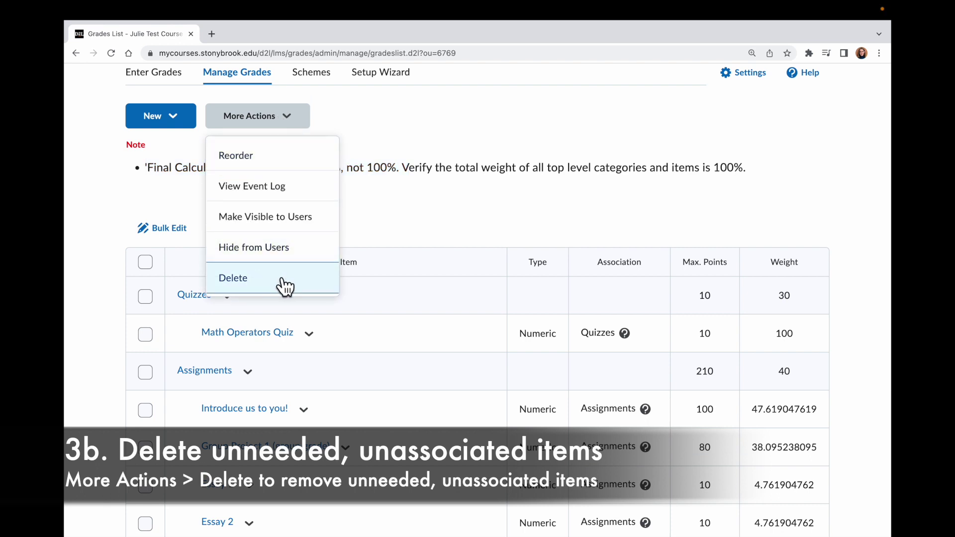
click(283, 278)
scroll(376, 404, down, 5)
click(145, 453)
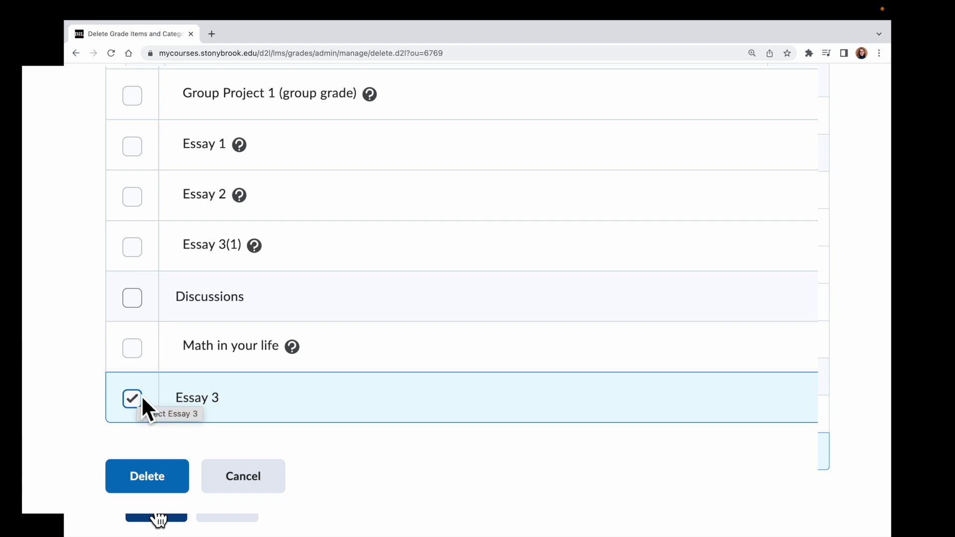
click(152, 512)
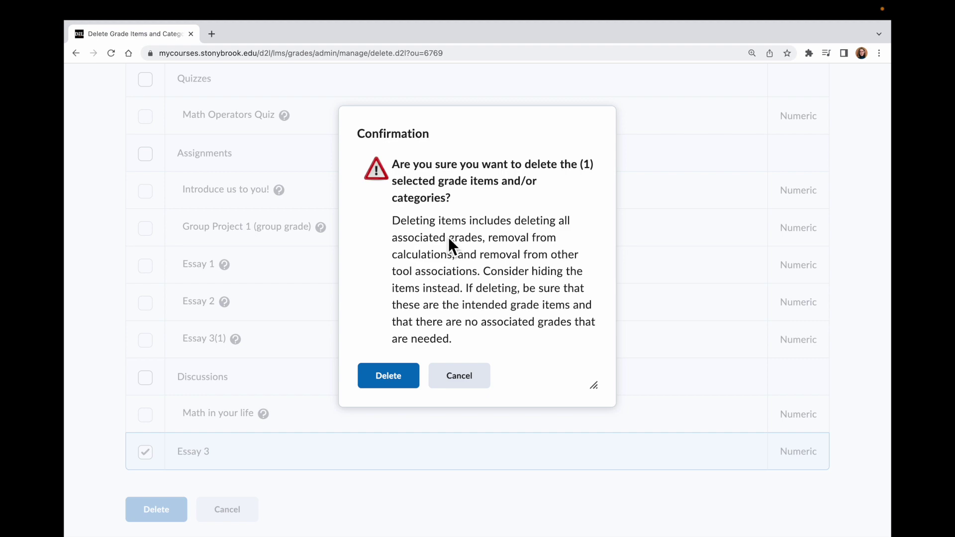
click(390, 382)
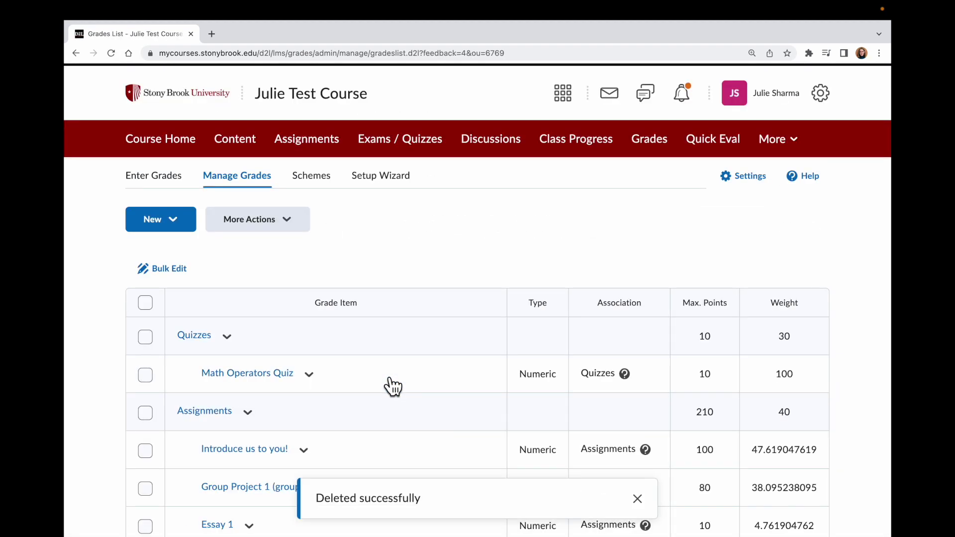
scroll(383, 358, down, 1)
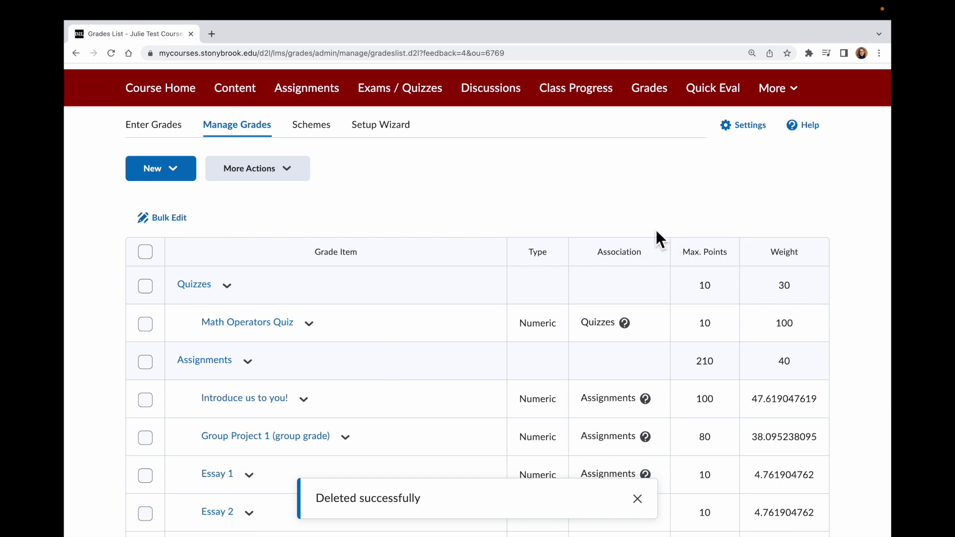
scroll(460, 432, down, 3)
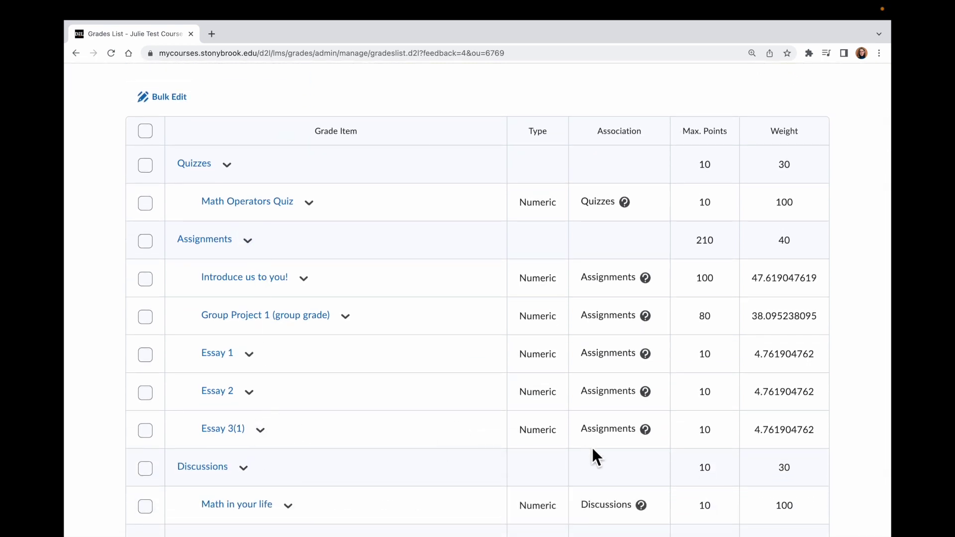
click(644, 429)
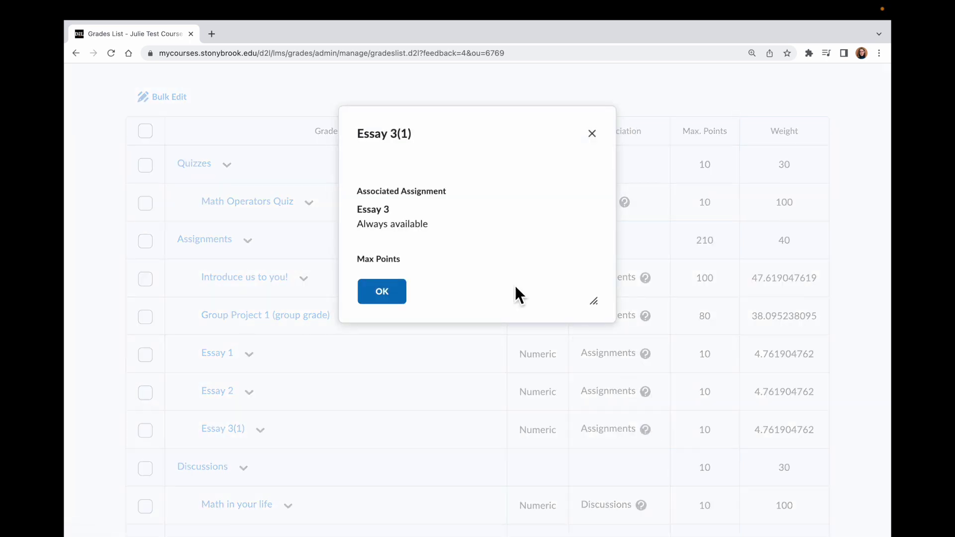
click(393, 289)
click(644, 392)
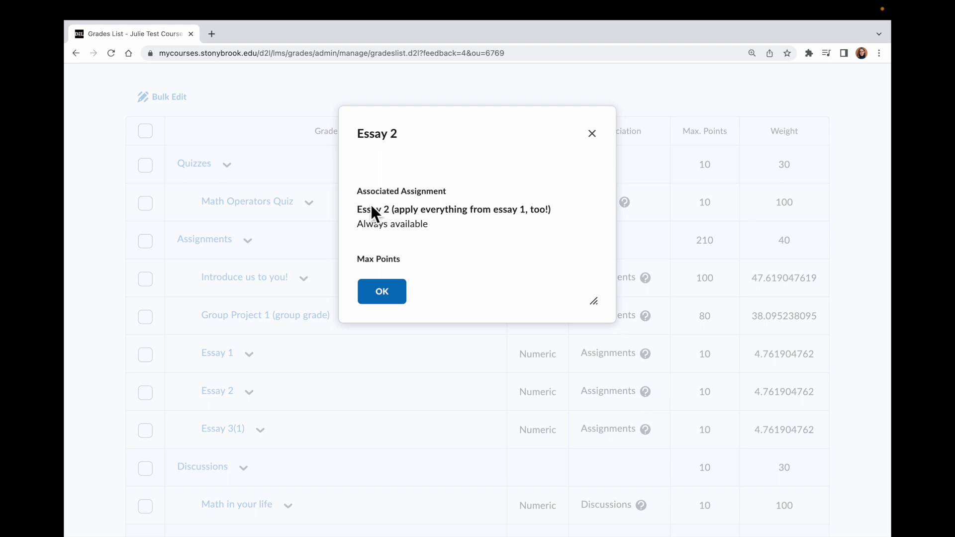
click(387, 298)
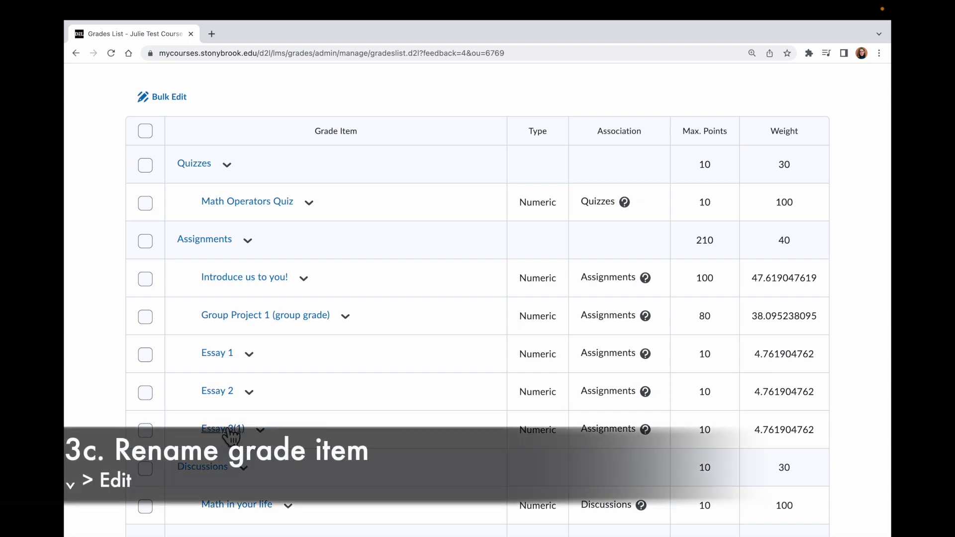
Edit the Essay 3(1) grade item, remove '(1)' so it reads 'Essay 3', and save and close.
click(260, 431)
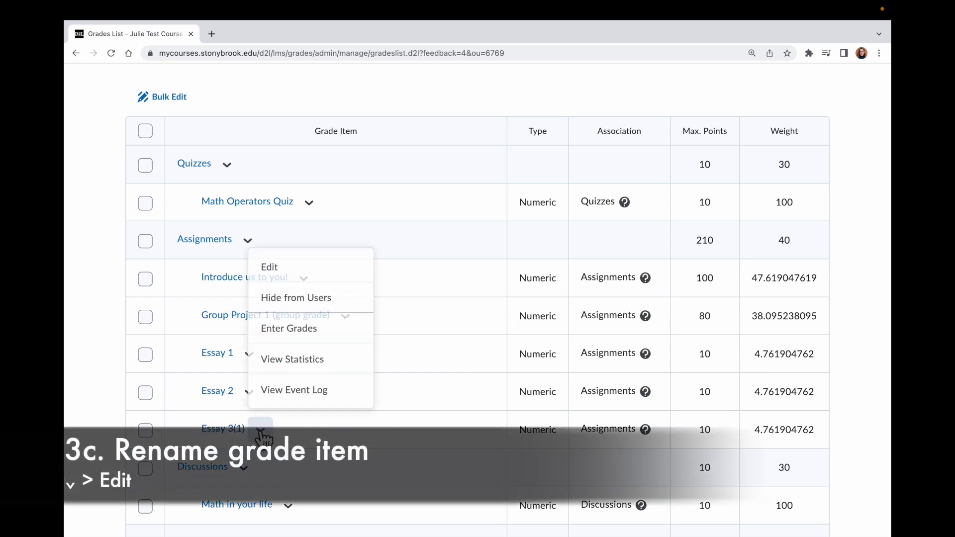
click(301, 271)
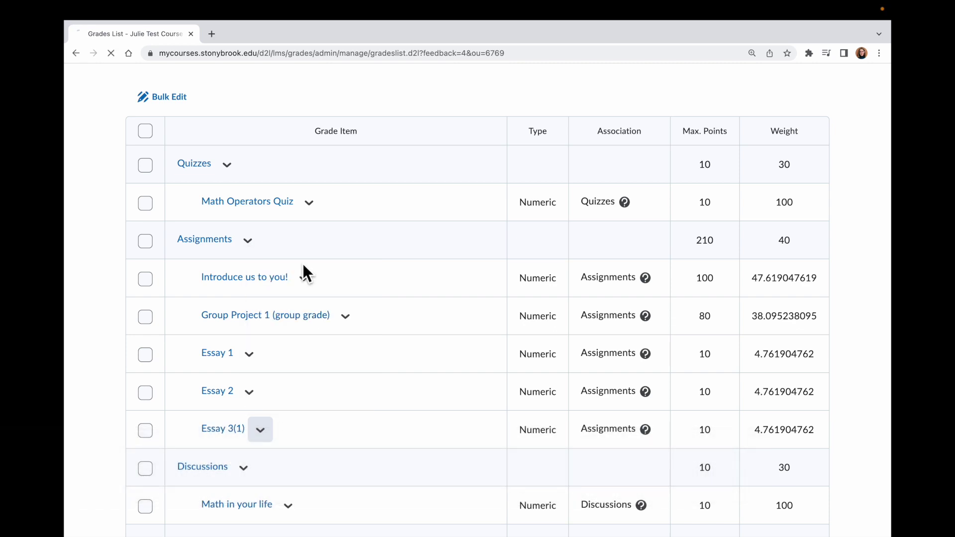
drag(179, 450, 266, 463)
key(BackSpace)
key(BackSpace)
click(201, 526)
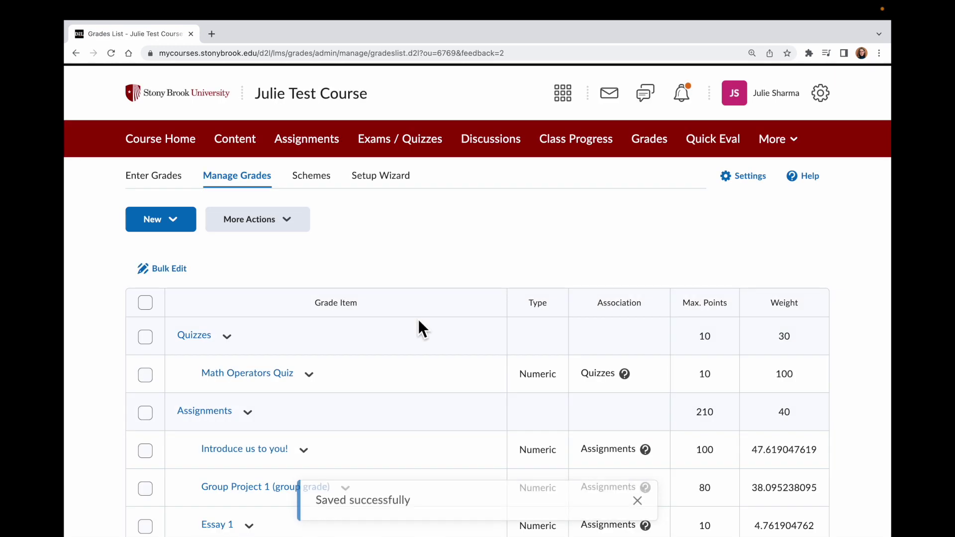
scroll(418, 320, down, 2)
scroll(419, 321, down, 1)
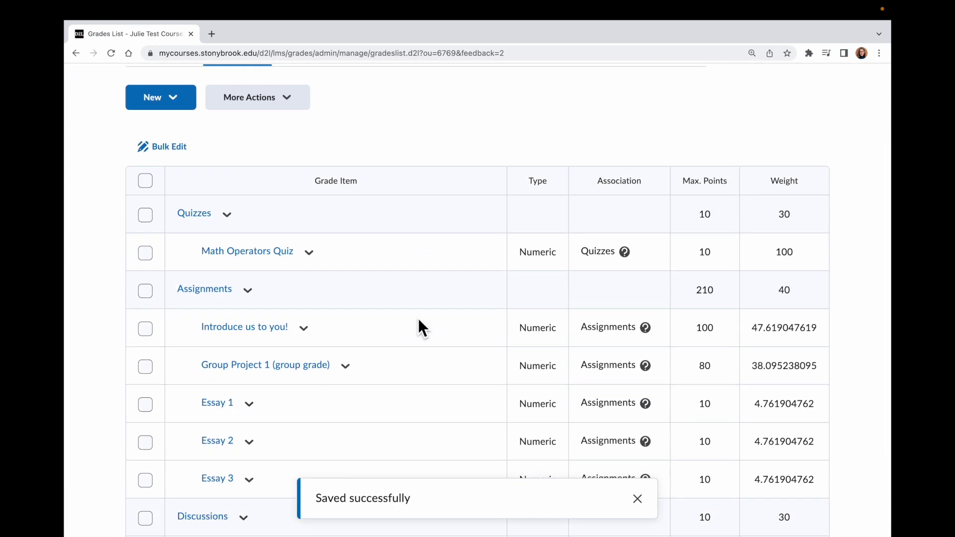